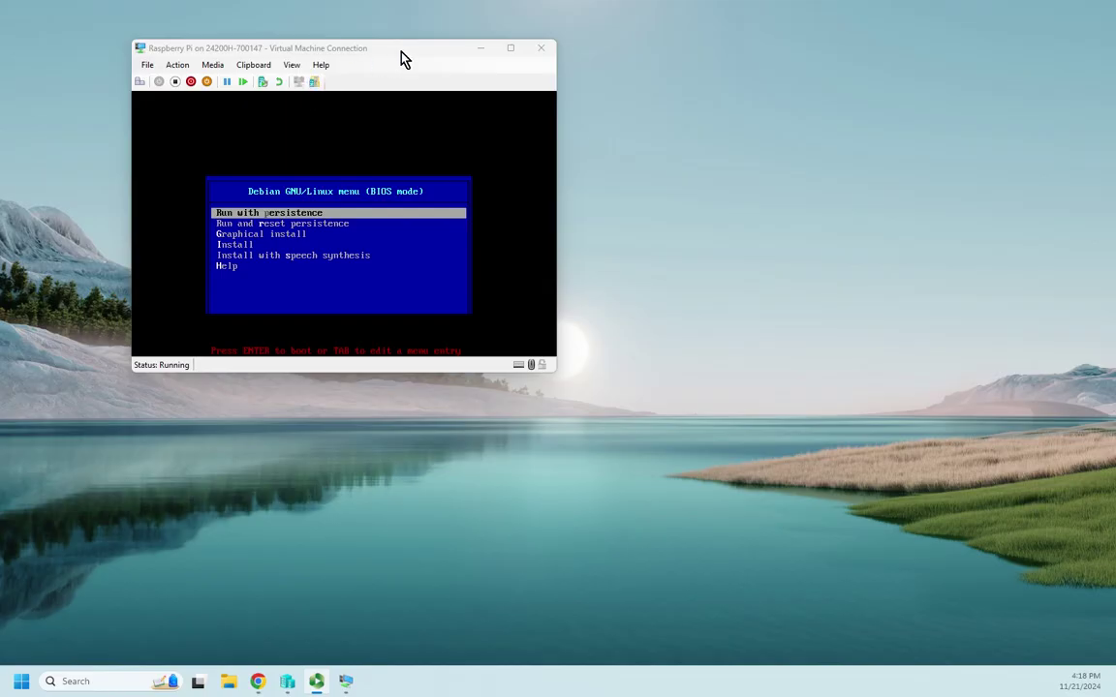
# - Examine the Raspberry Pi software page in Chrome down to the Raspberry Pi Desktop for PC and Mac download, then close the window
pyautogui.moveTo(400, 52); pyautogui.dragTo(423, 92)
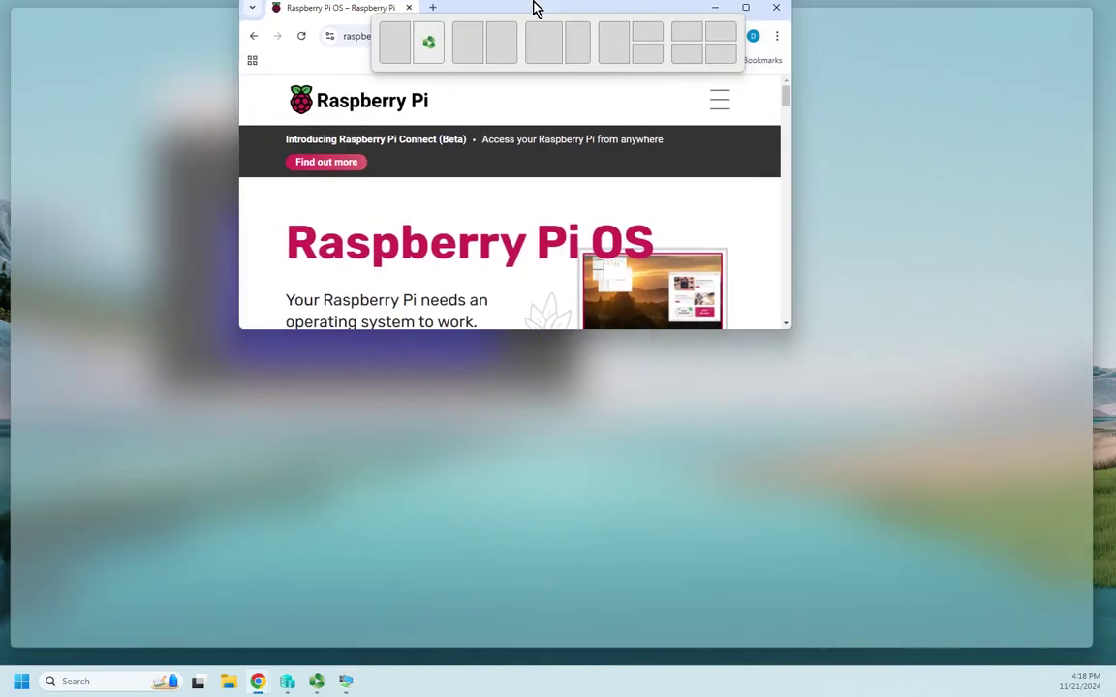
pyautogui.moveTo(532, 8); pyautogui.dragTo(532, 4)
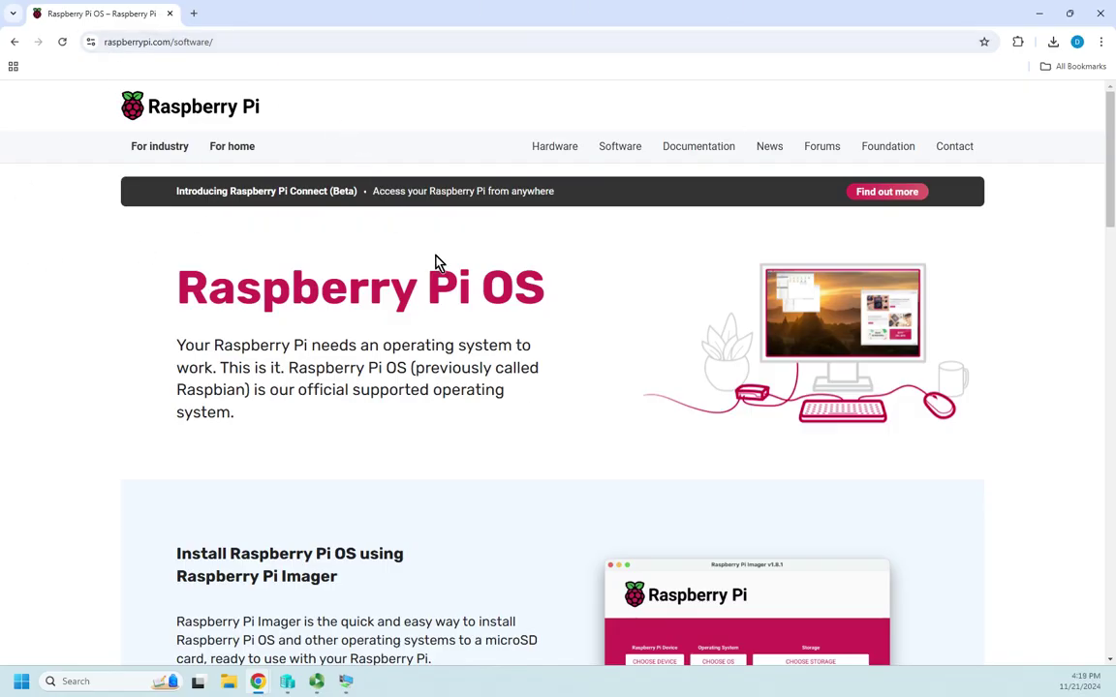
pyautogui.scroll(-5, 433, 331)
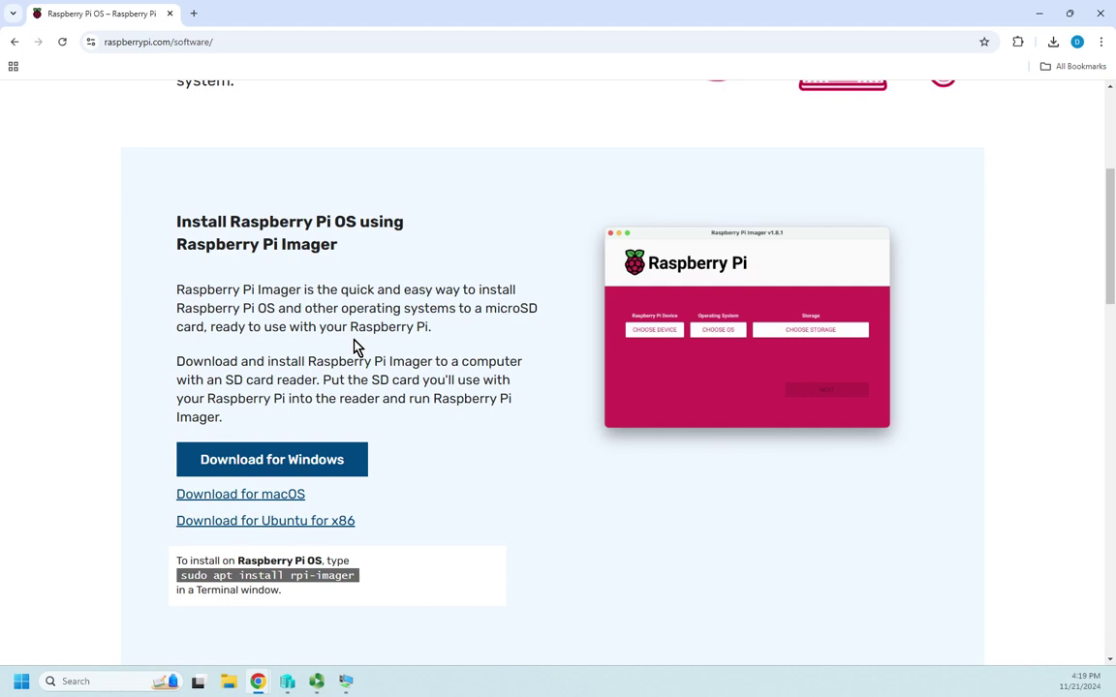
pyautogui.scroll(-2, 354, 346)
pyautogui.scroll(-3, 354, 346)
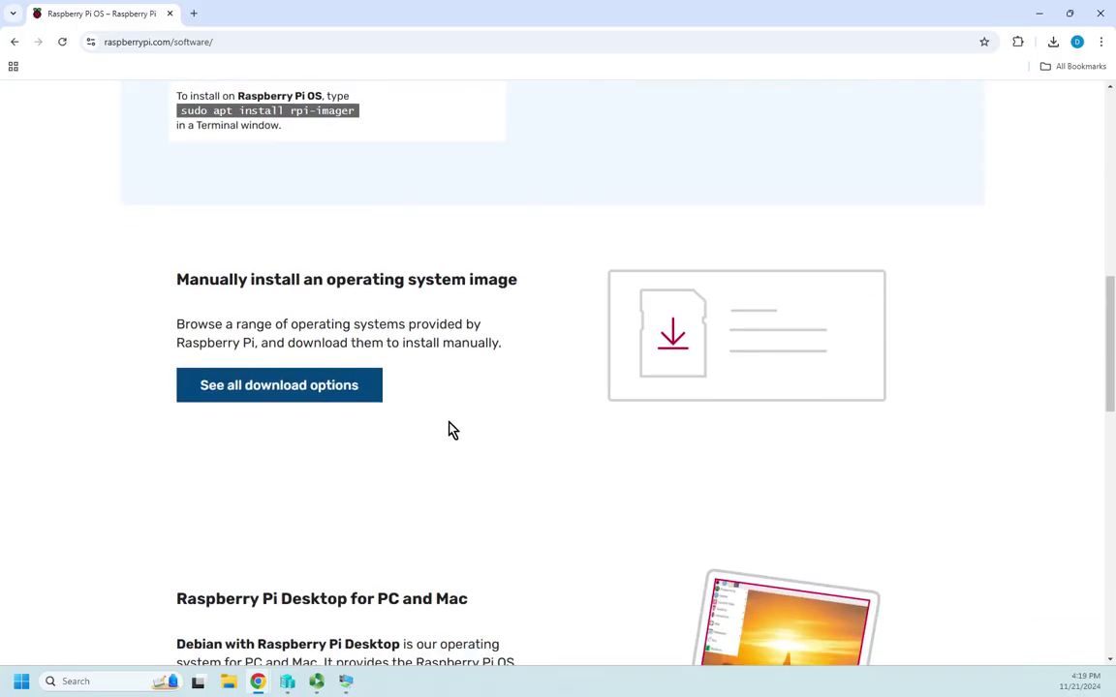
pyautogui.scroll(-3, 439, 438)
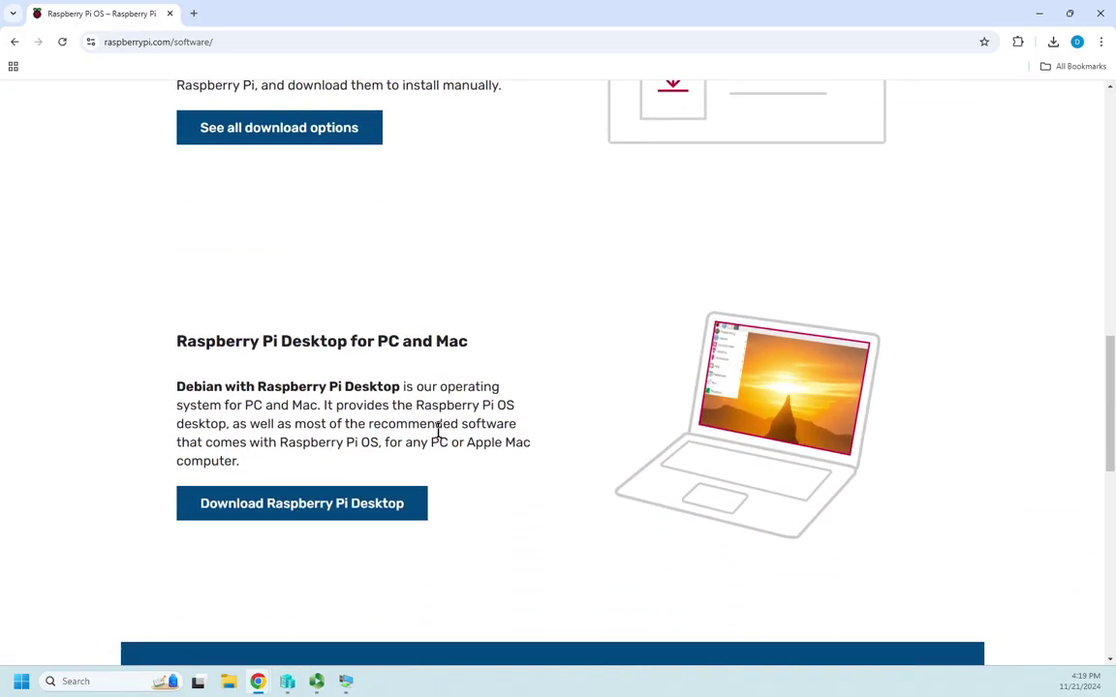
pyautogui.scroll(-1, 439, 433)
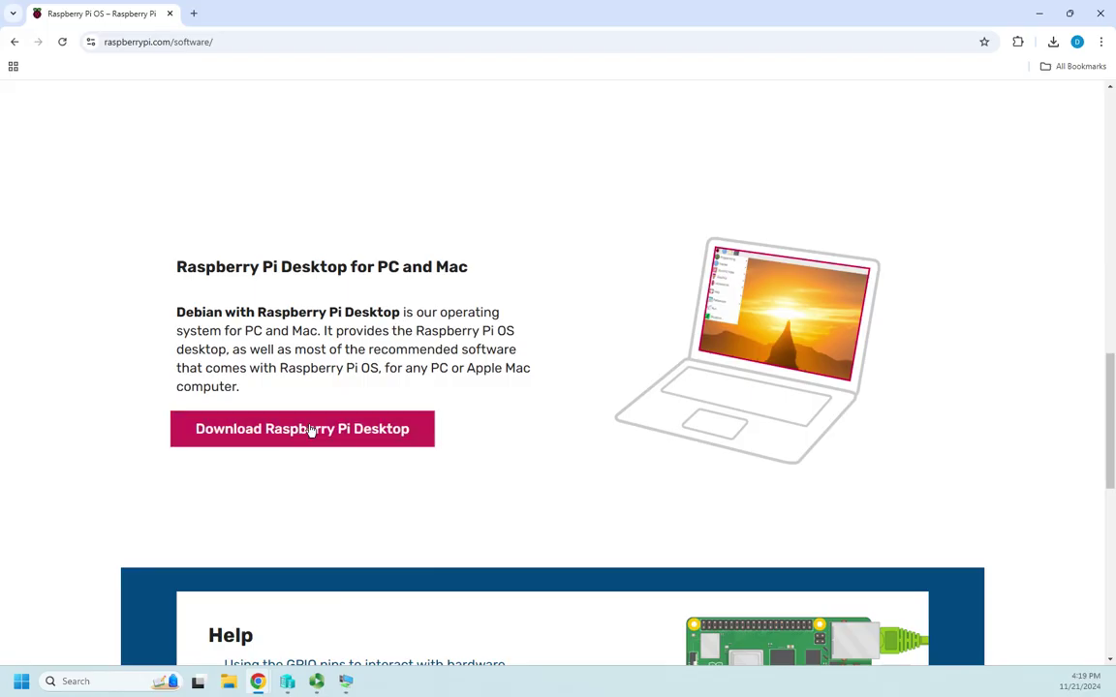
pyautogui.scroll(-2, 391, 488)
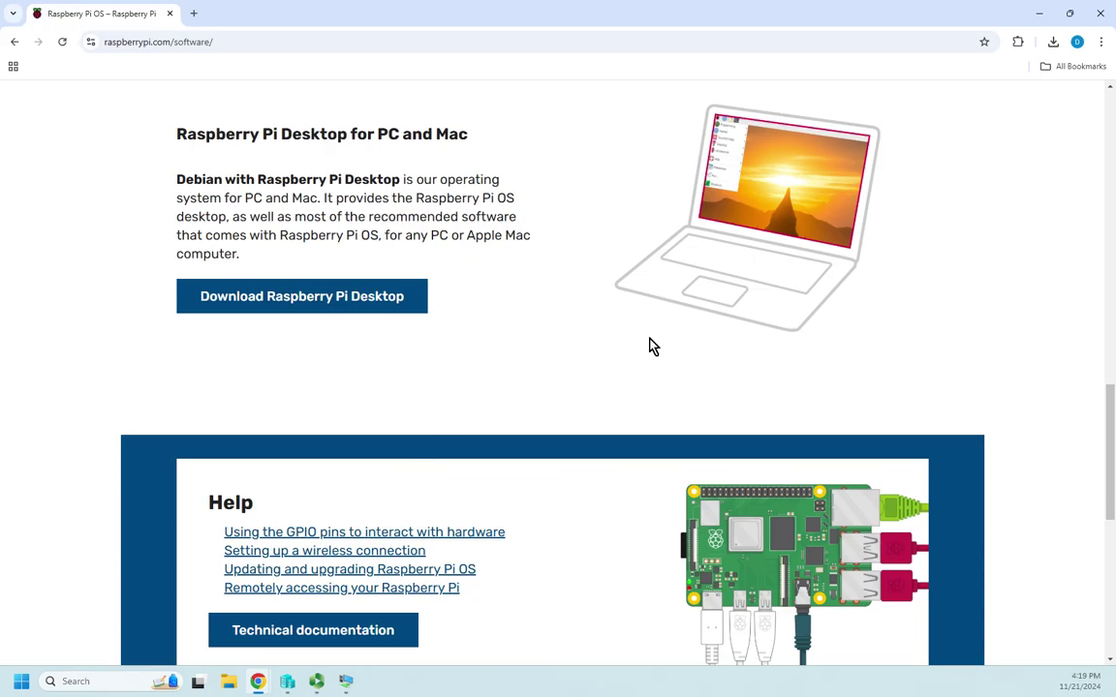
pyautogui.click(1104, 17)
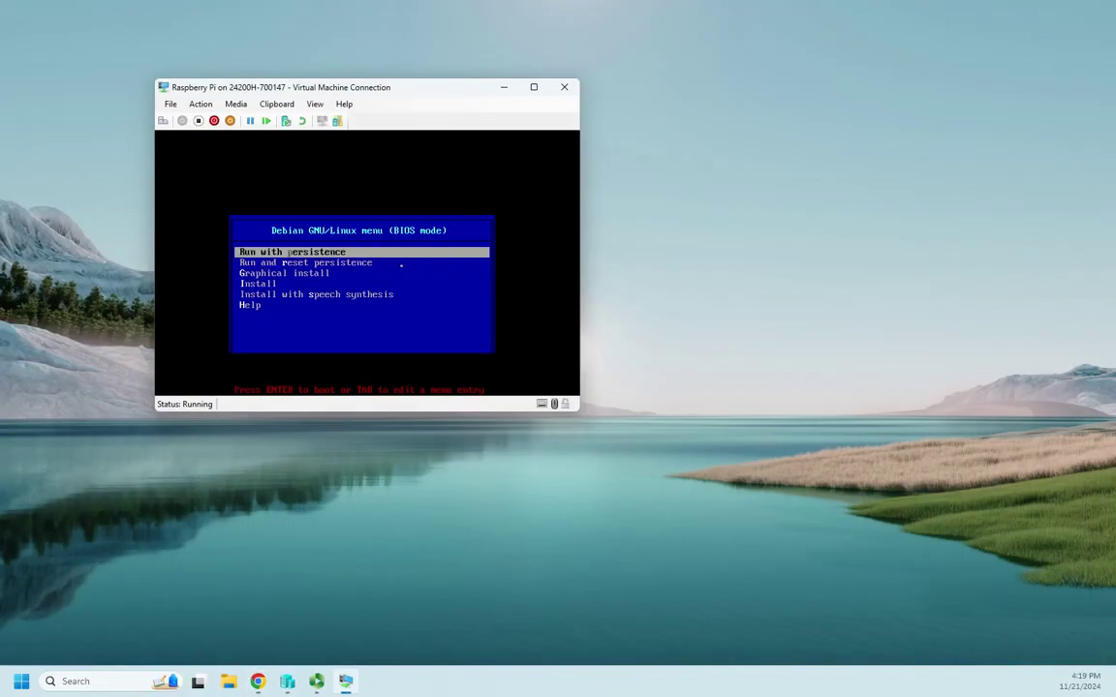
# - Start the Graphical install from the Debian GNU/Linux boot menu in the virtual machine
pyautogui.press('Down')
pyautogui.press('Down')
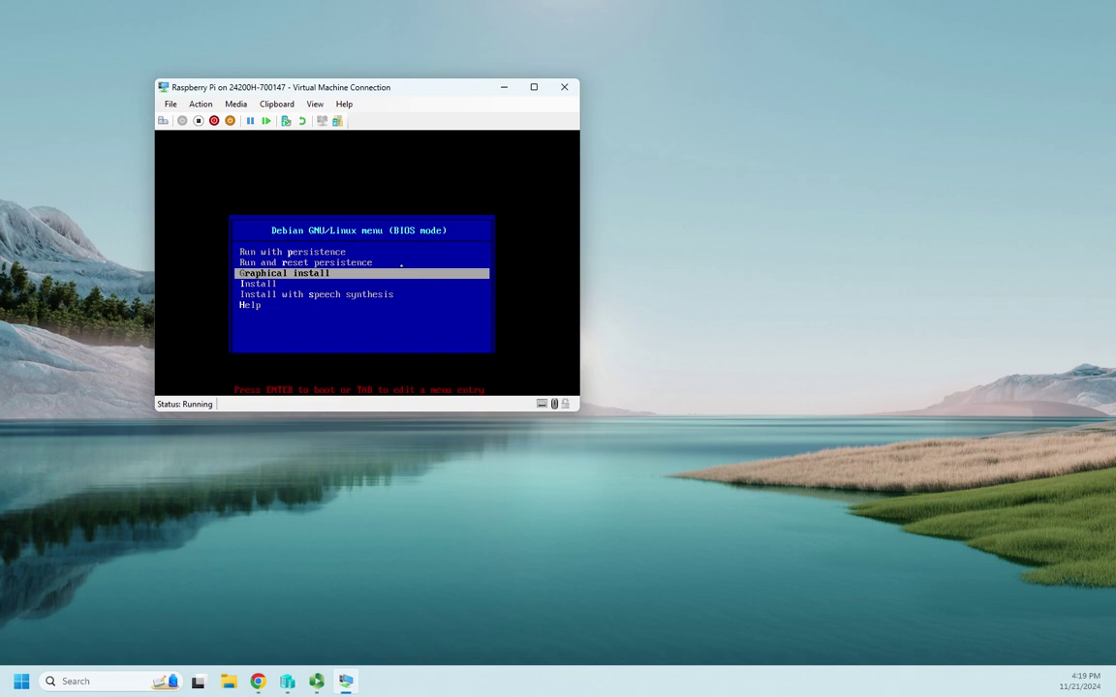
pyautogui.press('Down')
pyautogui.press('Up')
pyautogui.press('Return')
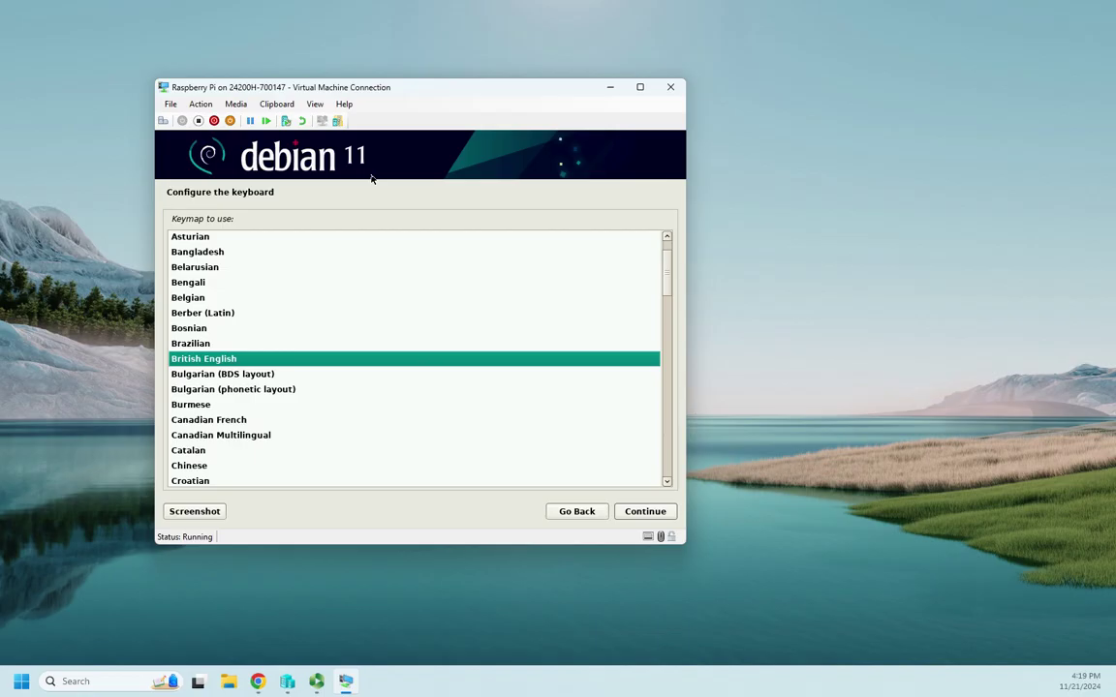
# - Configure the installer's keyboard with the American English keymap
pyautogui.scroll(2, 315, 308)
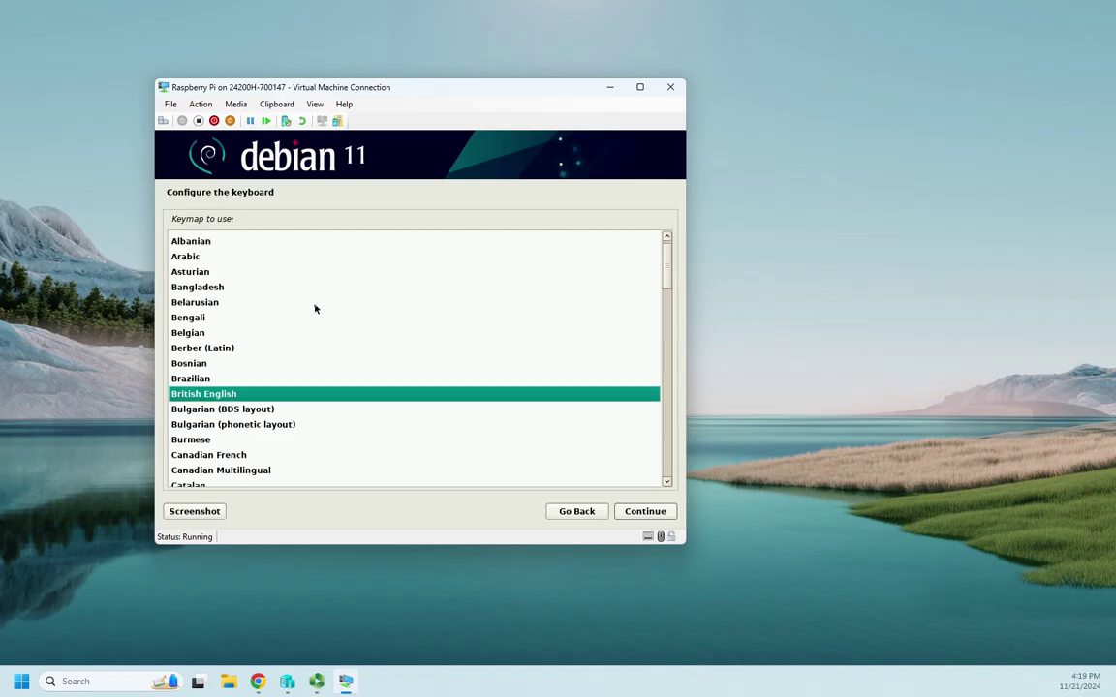
pyautogui.click(205, 240)
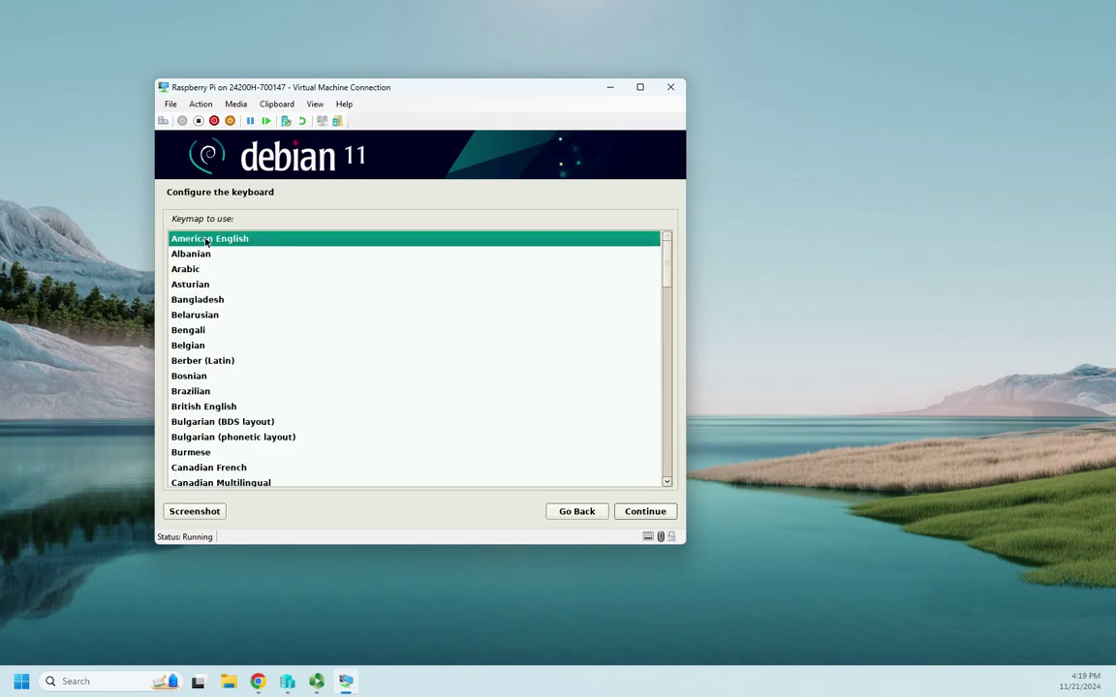
pyautogui.click(642, 512)
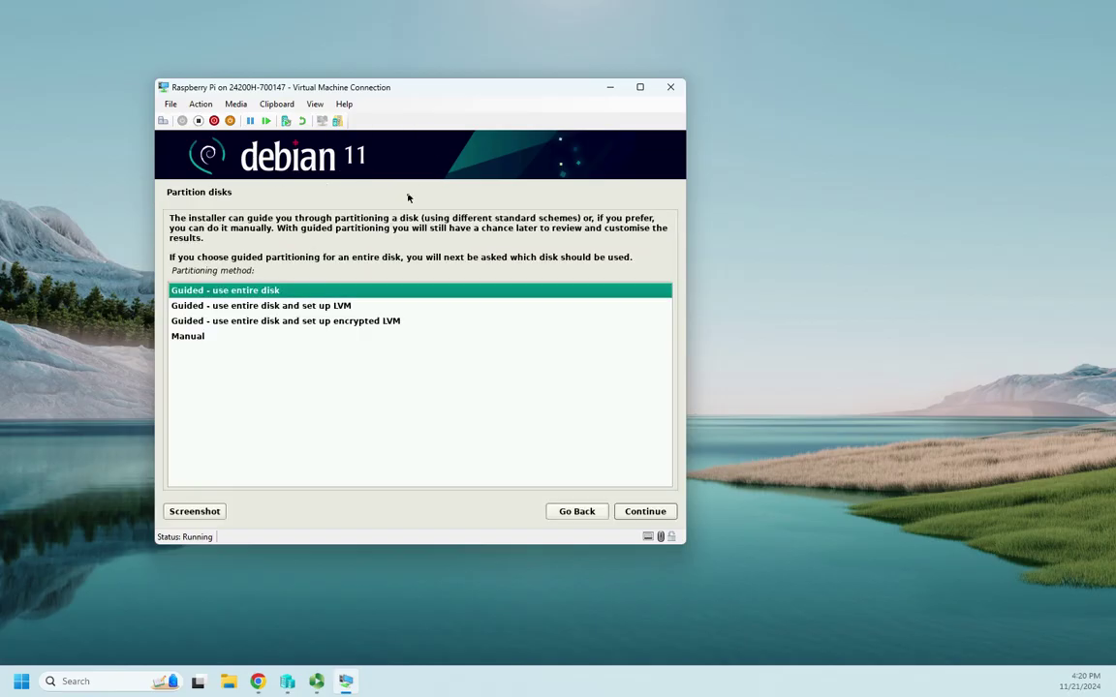
# - Partition the entire virtual disk with guided LVM, keeping all files in one partition
pyautogui.press('Down')
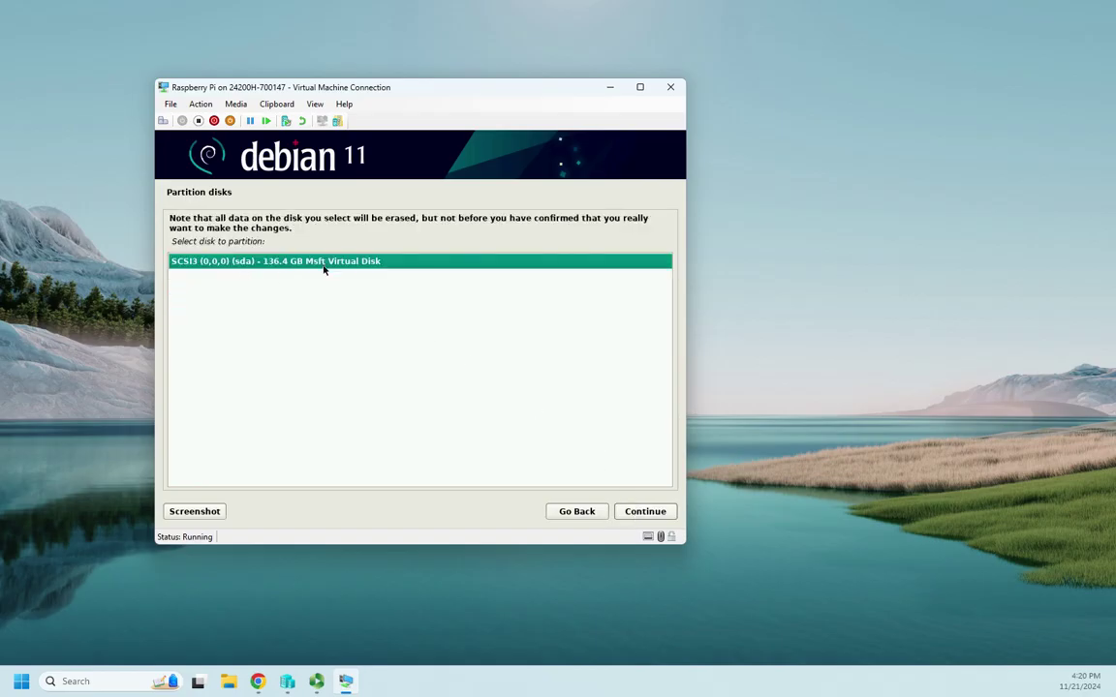
pyautogui.click(644, 513)
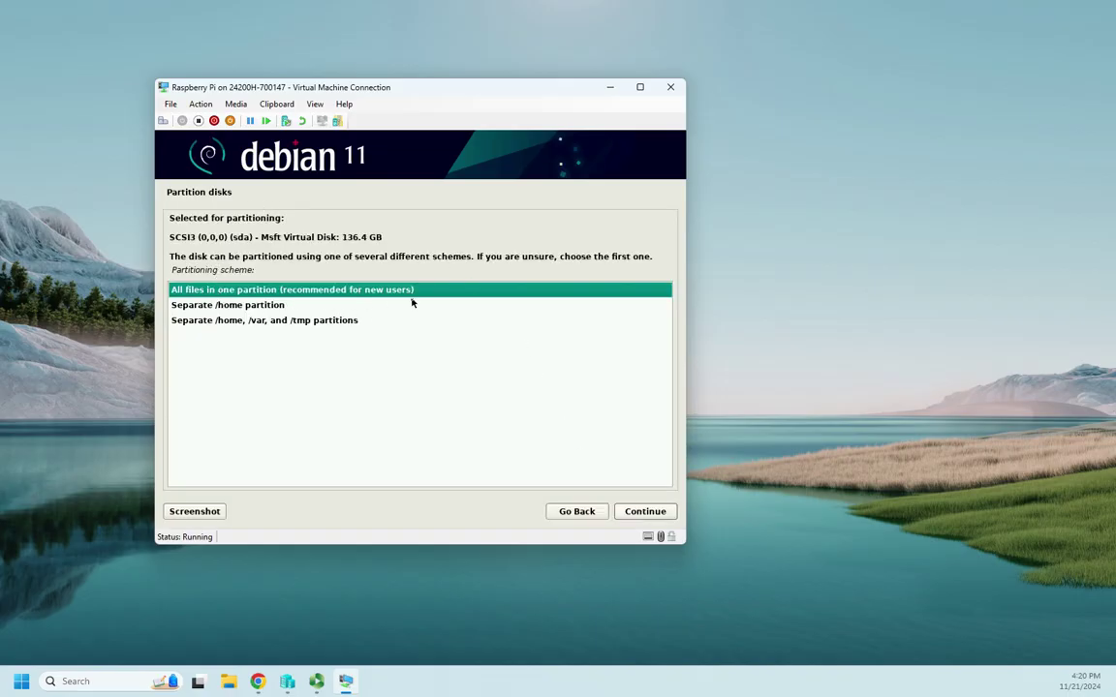
pyautogui.click(635, 514)
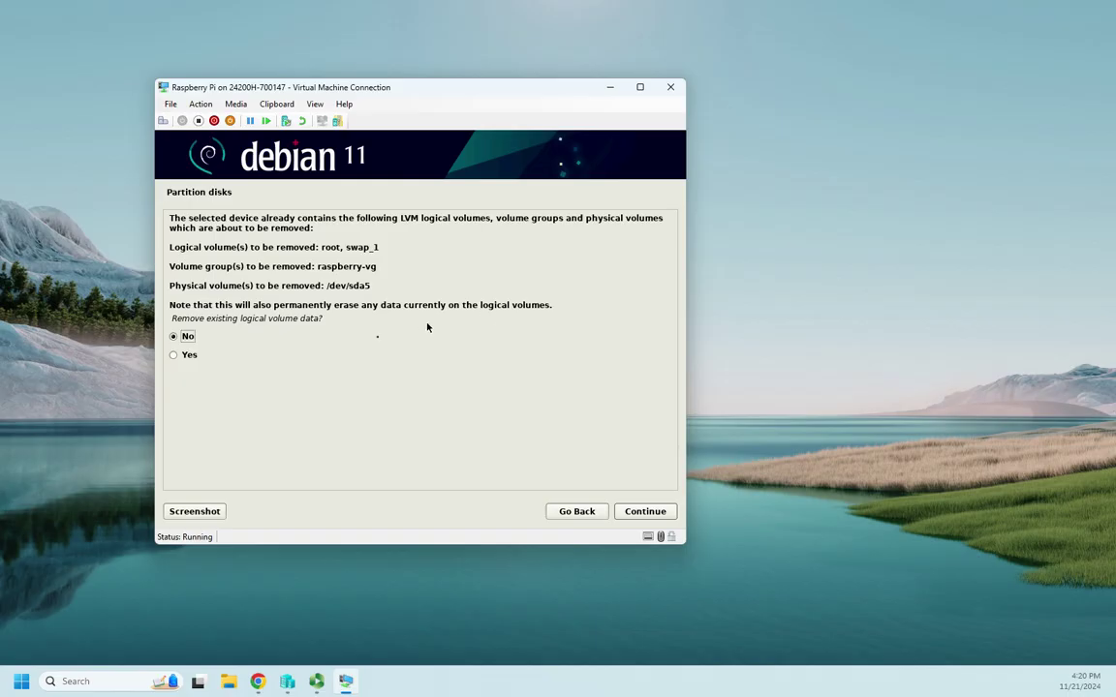
# - Agree to remove the existing logical volume data, and write the partitioning scheme to disk to configure LVM
pyautogui.click(198, 360)
pyautogui.click(643, 510)
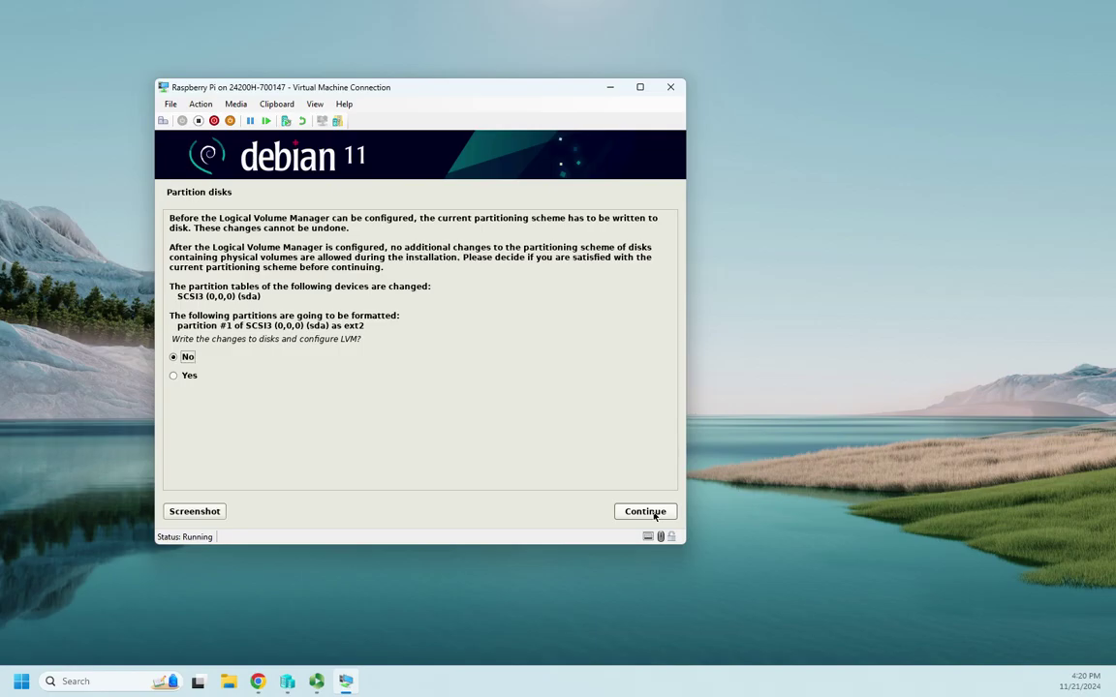
pyautogui.click(186, 379)
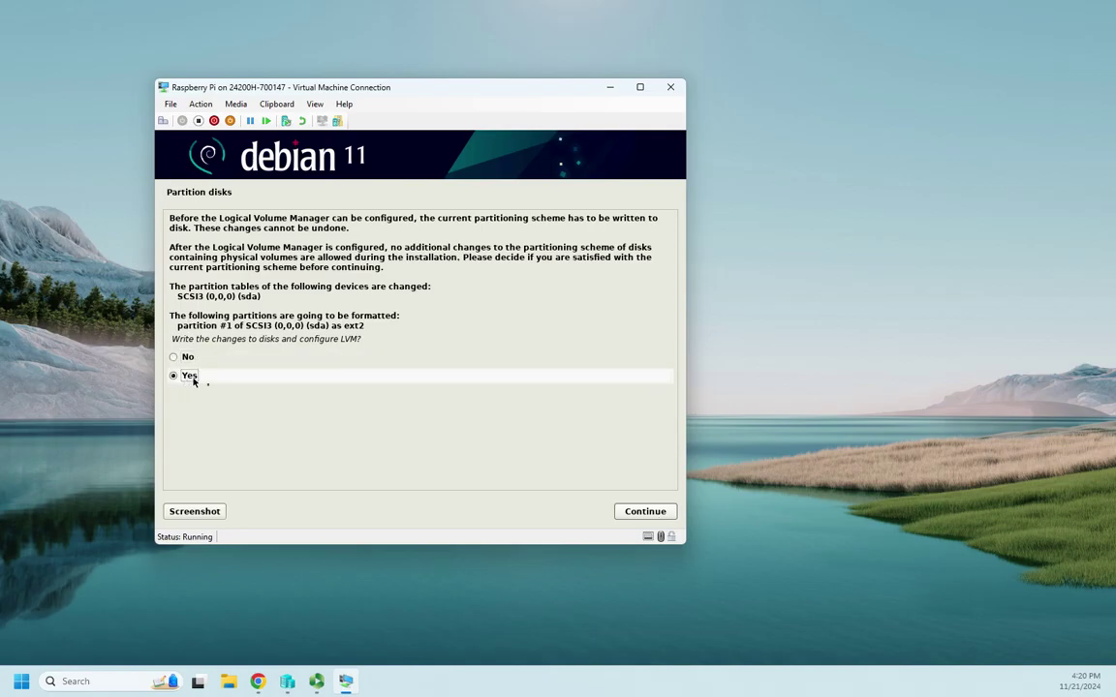
pyautogui.click(624, 510)
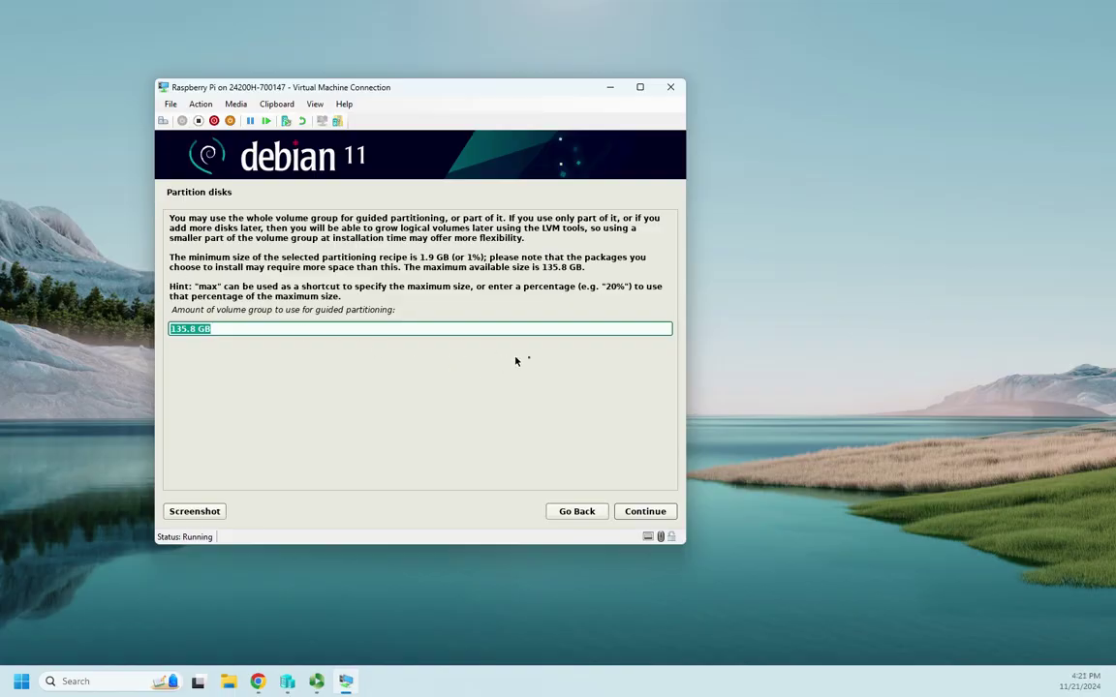
# - Use 135.8 GB of the volume group for guided partitioning and write the changes to disk
pyautogui.click(637, 514)
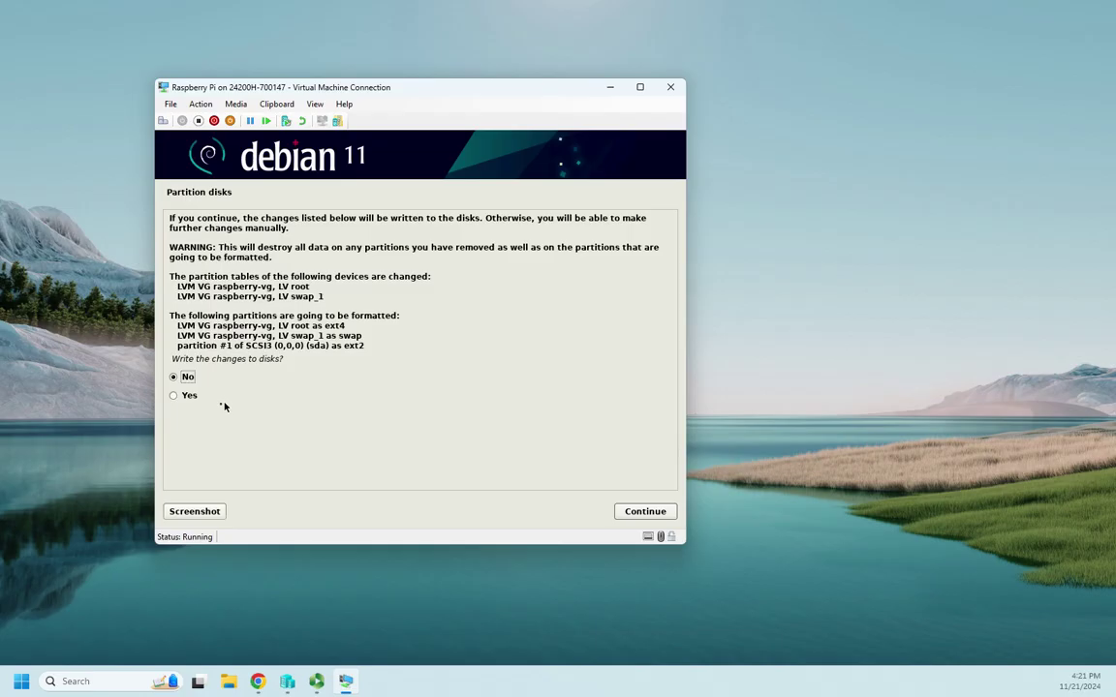
pyautogui.click(186, 395)
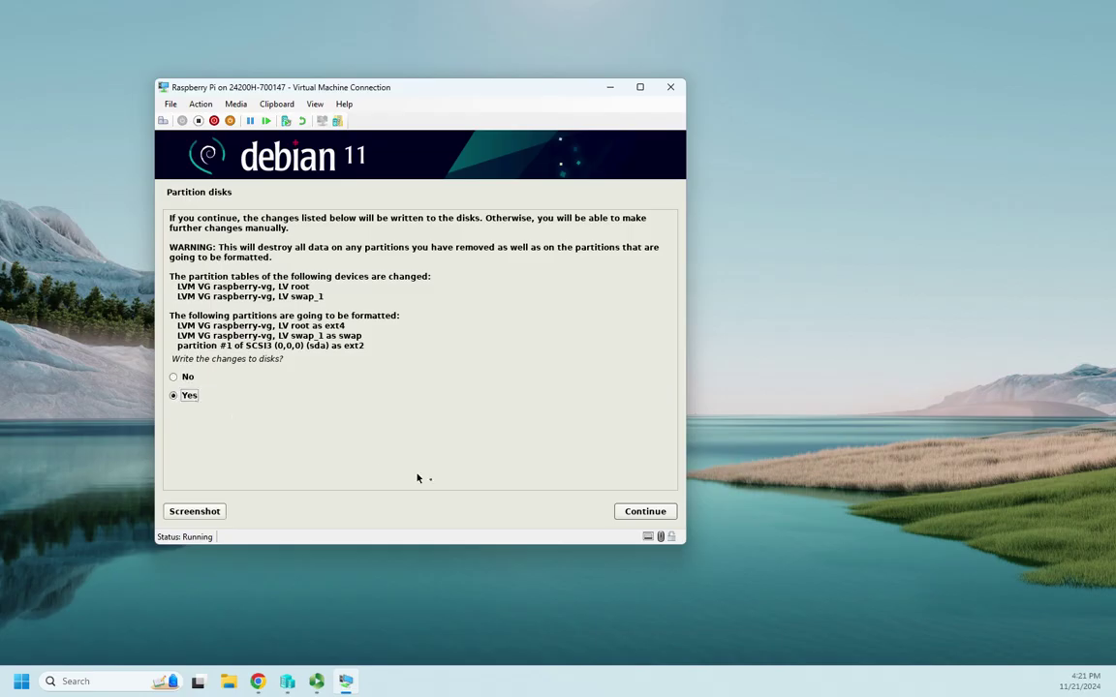
pyautogui.click(643, 512)
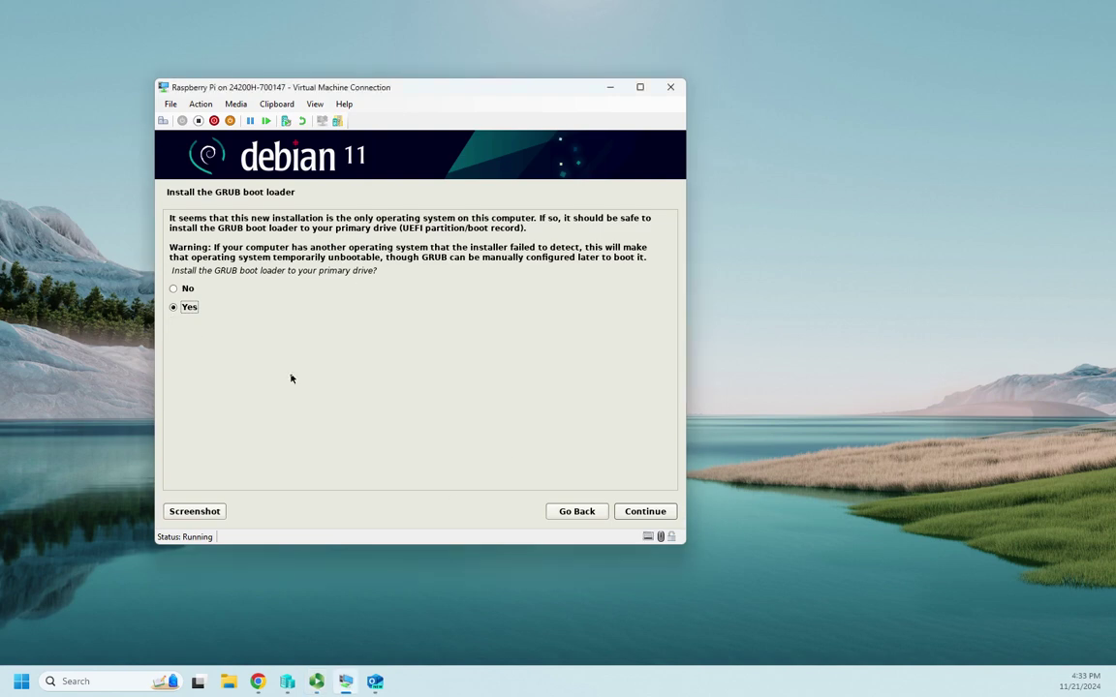
# - Install the GRUB boot loader on /dev/sda and finish the installation by booting into the new system
pyautogui.click(645, 514)
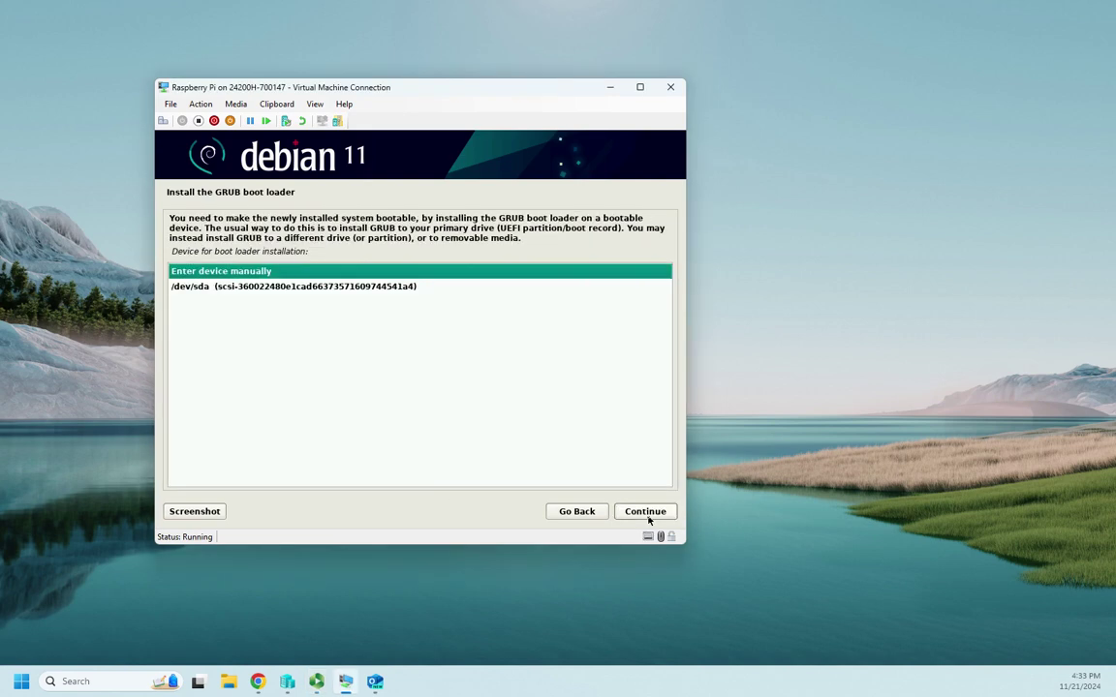
pyautogui.click(316, 288)
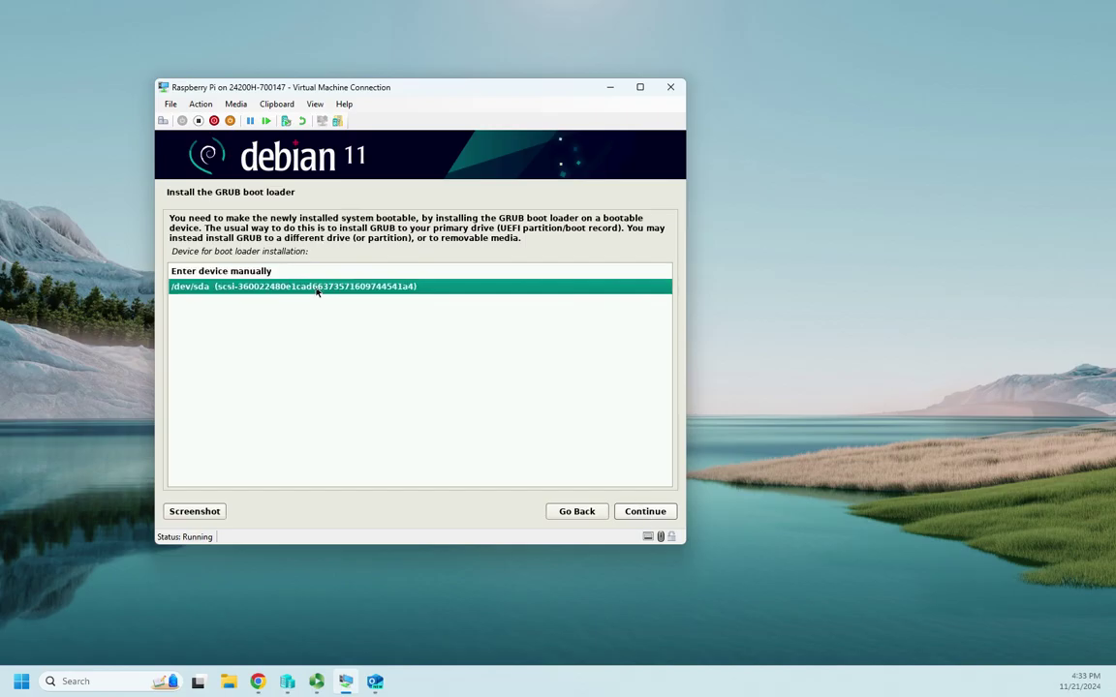
pyautogui.click(641, 512)
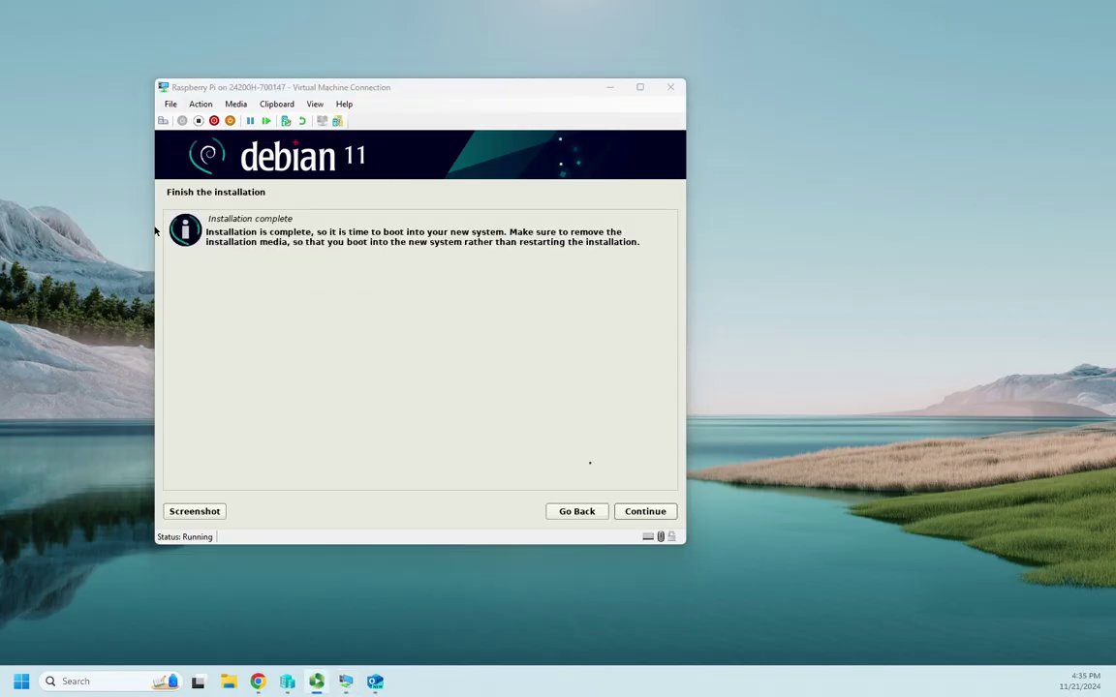
pyautogui.click(643, 515)
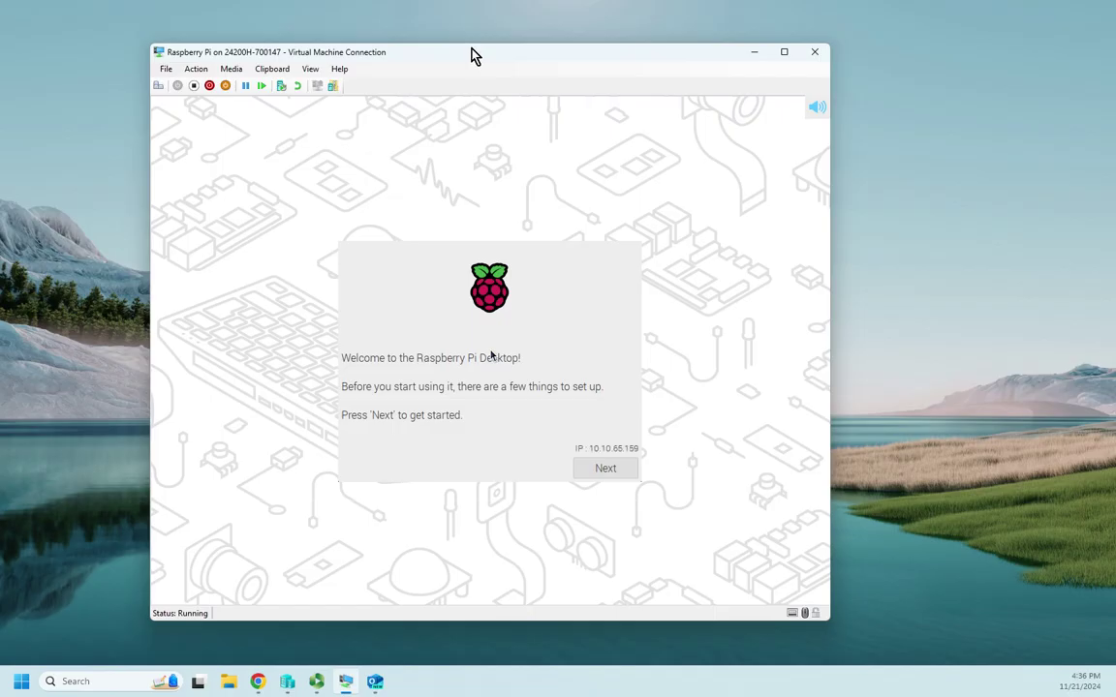
# - Set the Raspberry Pi Desktop's country to United States and its timezone to Los Angeles in the welcome setup
pyautogui.click(607, 470)
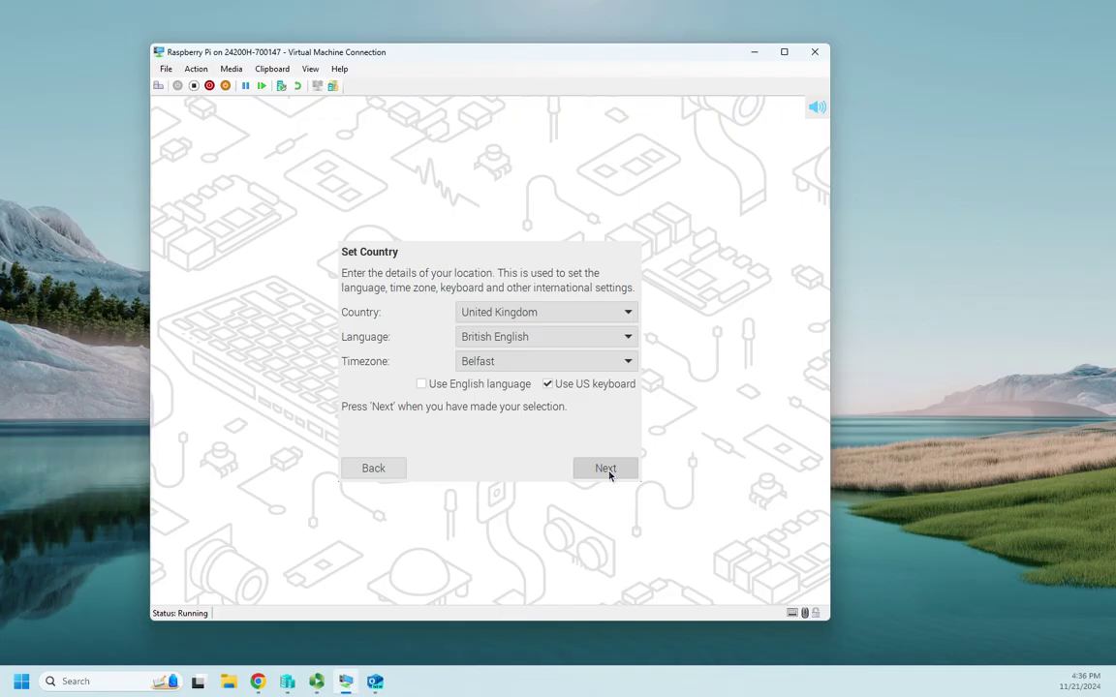
pyautogui.click(588, 316)
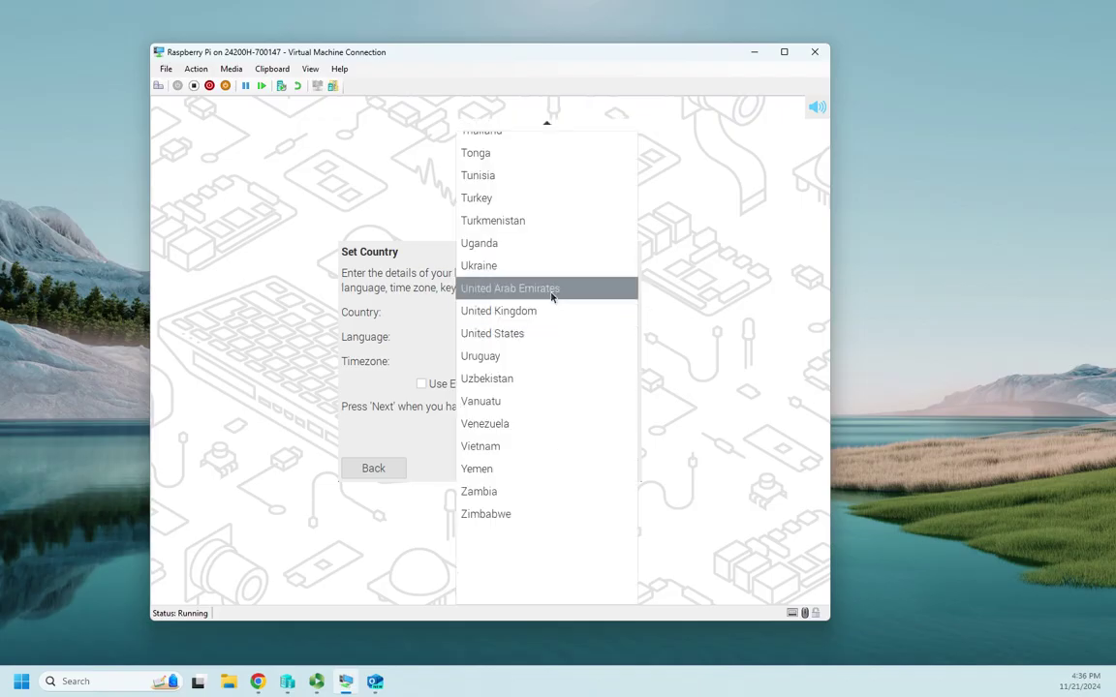
pyautogui.click(518, 334)
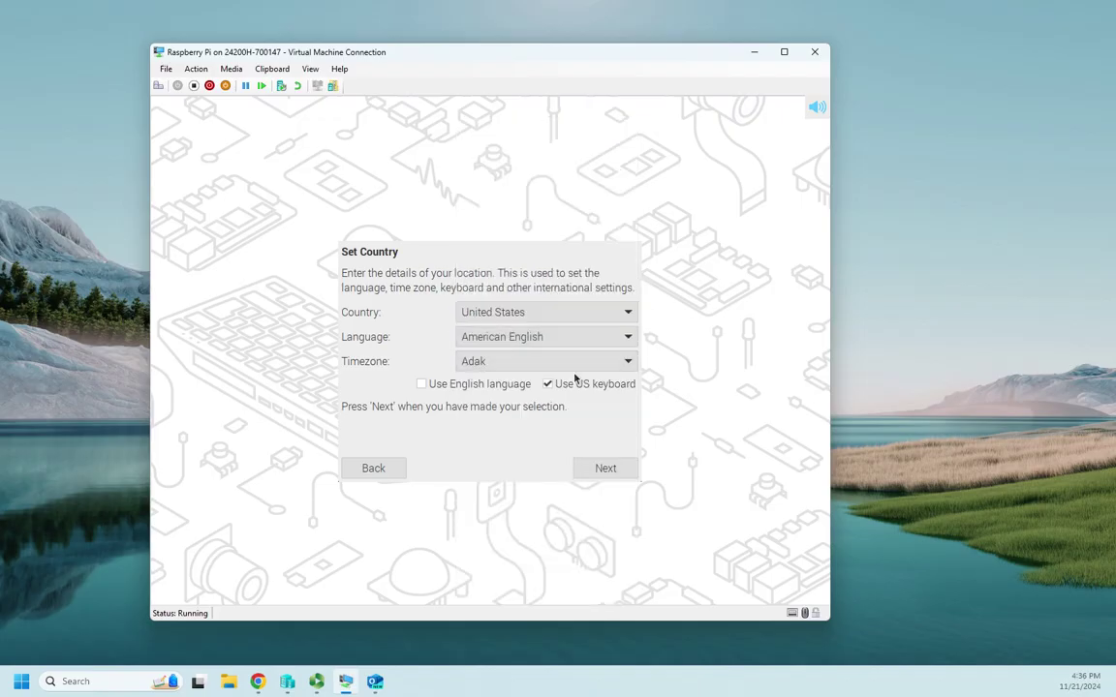
pyautogui.click(557, 366)
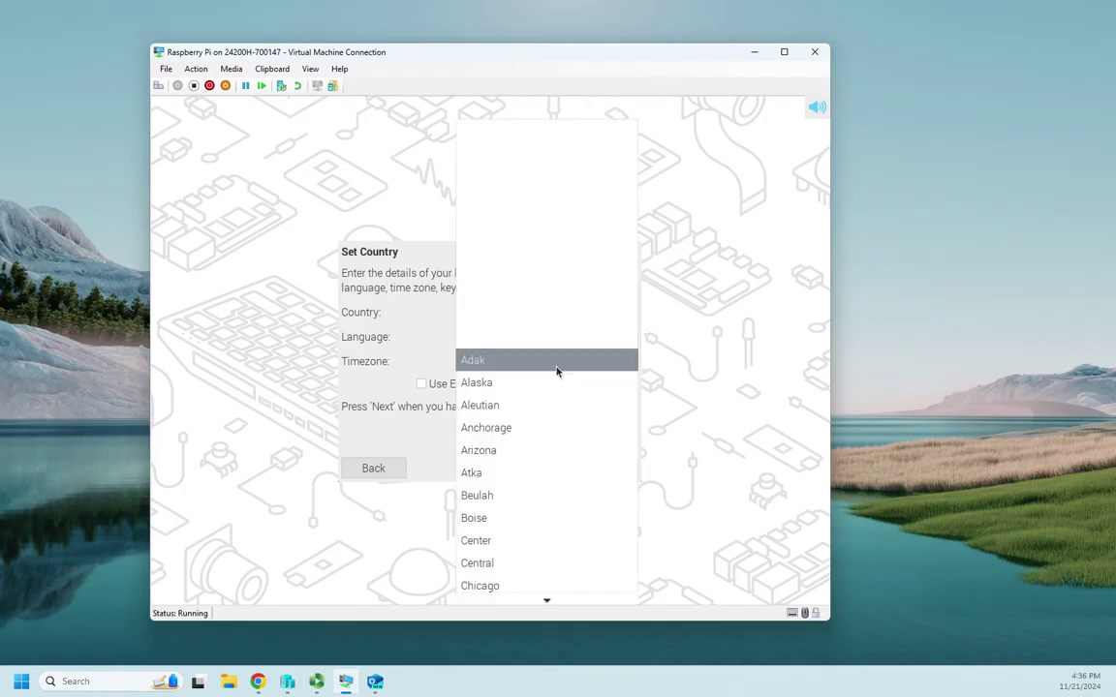
pyautogui.scroll(-3, 558, 426)
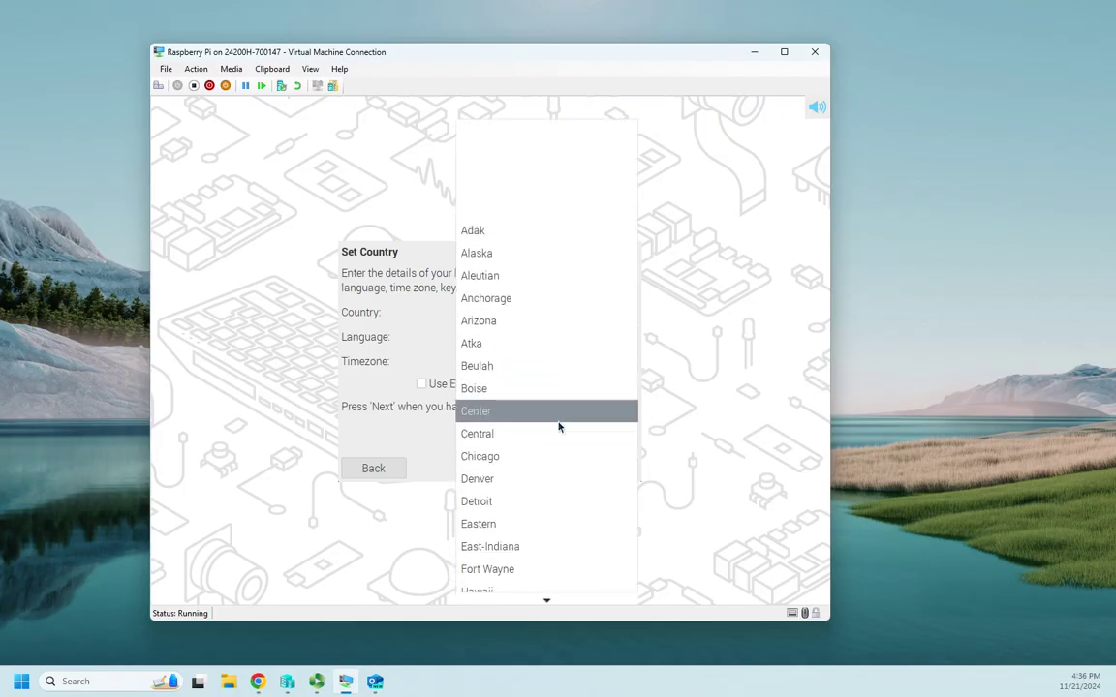
pyautogui.scroll(-6, 557, 426)
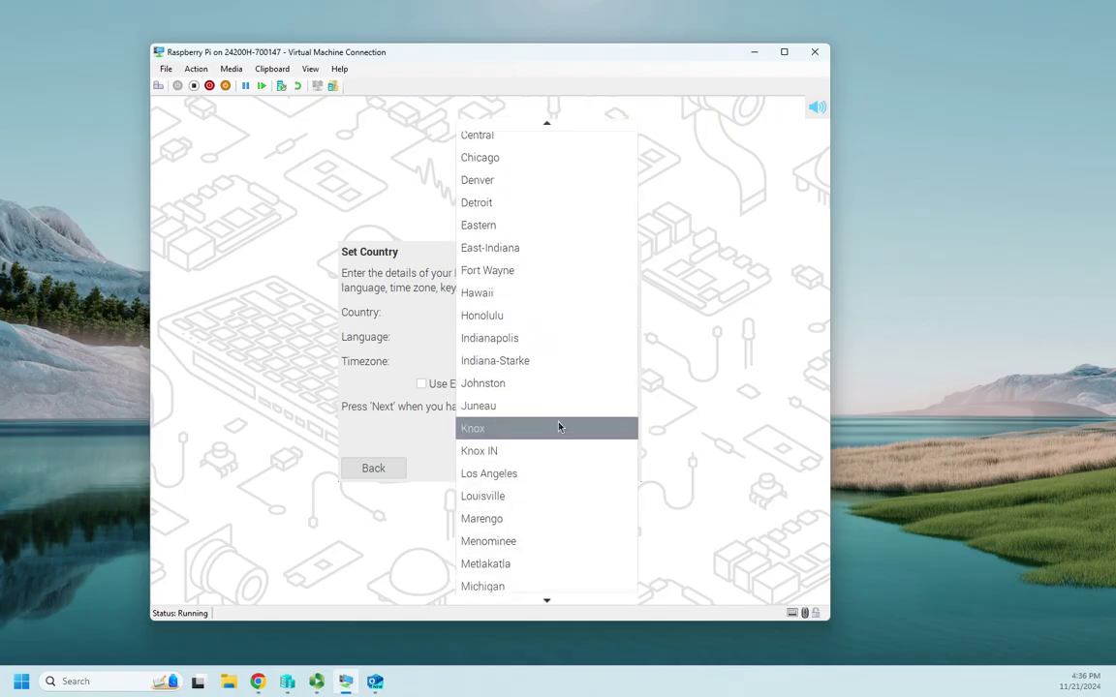
pyautogui.click(485, 471)
pyautogui.click(621, 474)
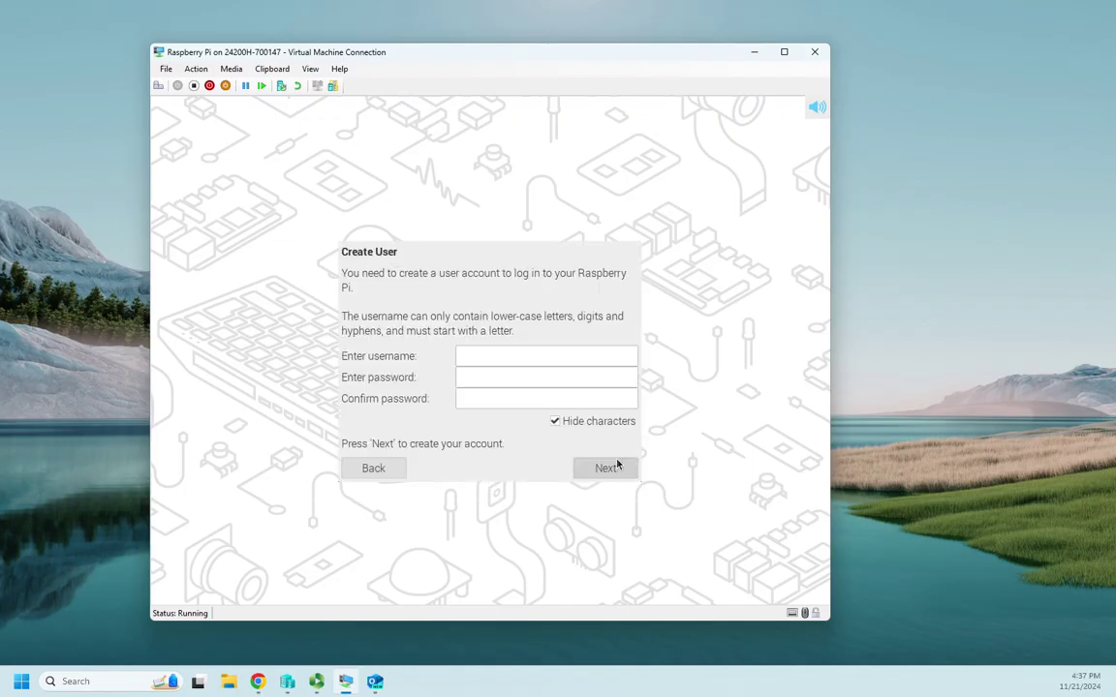
# - Fill in the new user's username, enter and confirm the account password, and submit the account details
pyautogui.click(494, 353)
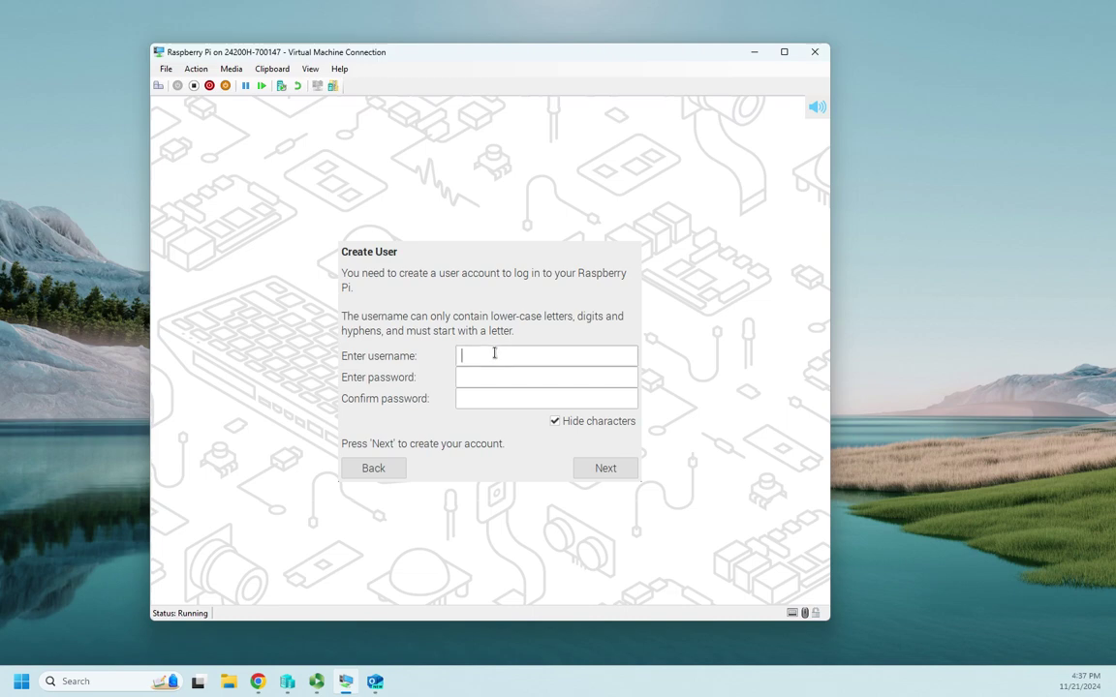
pyautogui.write('David')
pyautogui.press('Tab')
pyautogui.write('*******')
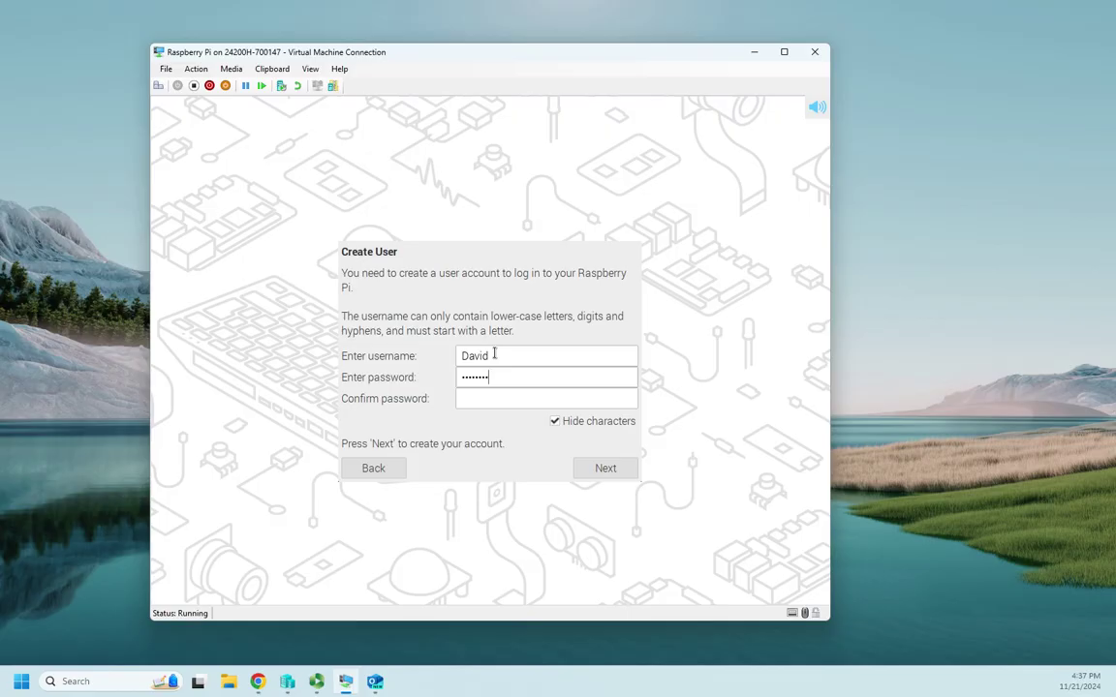
pyautogui.write('*')
pyautogui.press('Tab')
pyautogui.write('*********')
pyautogui.click(606, 469)
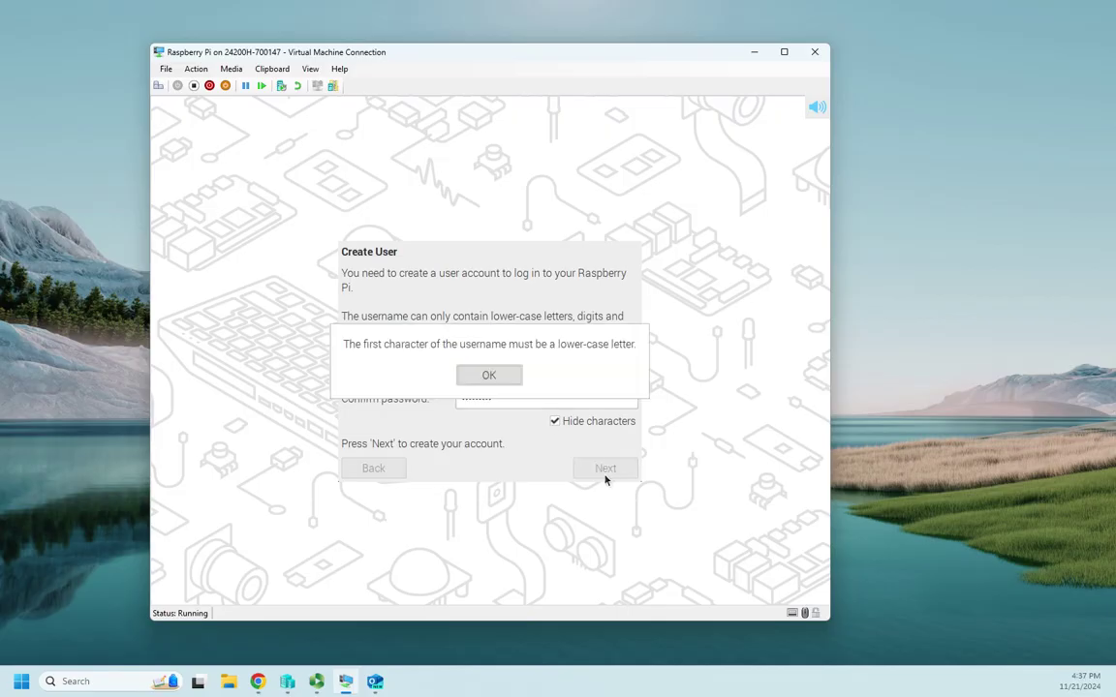
pyautogui.click(503, 377)
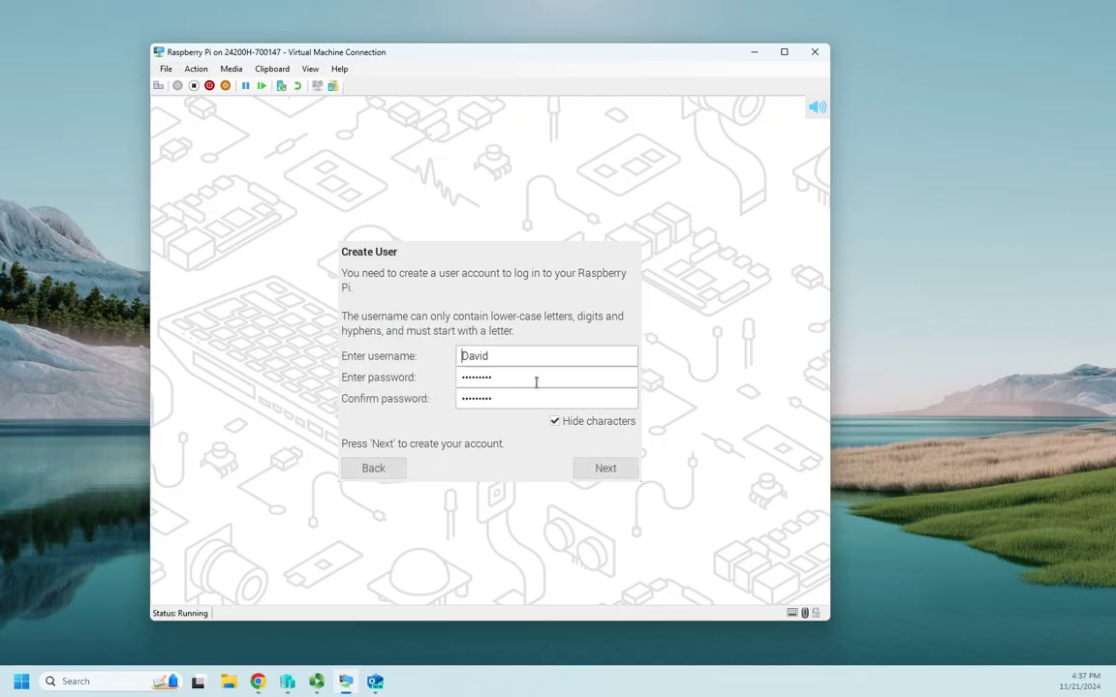
# - Change the username's first letter to lower case and create the user account
pyautogui.press('Home')
pyautogui.press('Delete')
pyautogui.write('d')
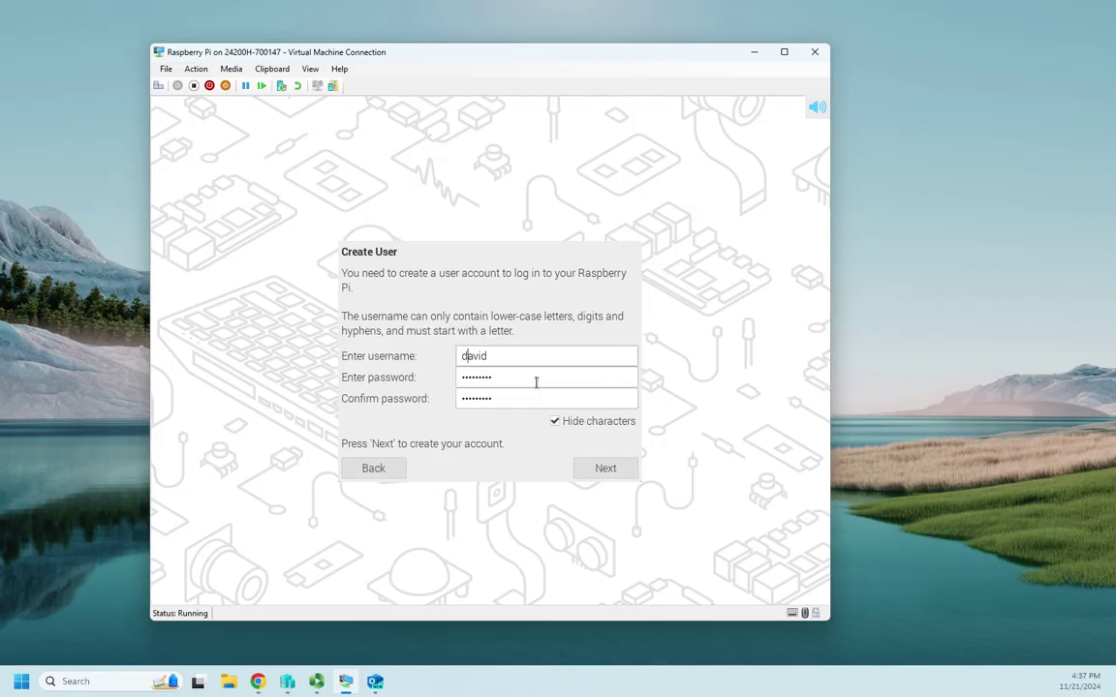
pyautogui.click(626, 475)
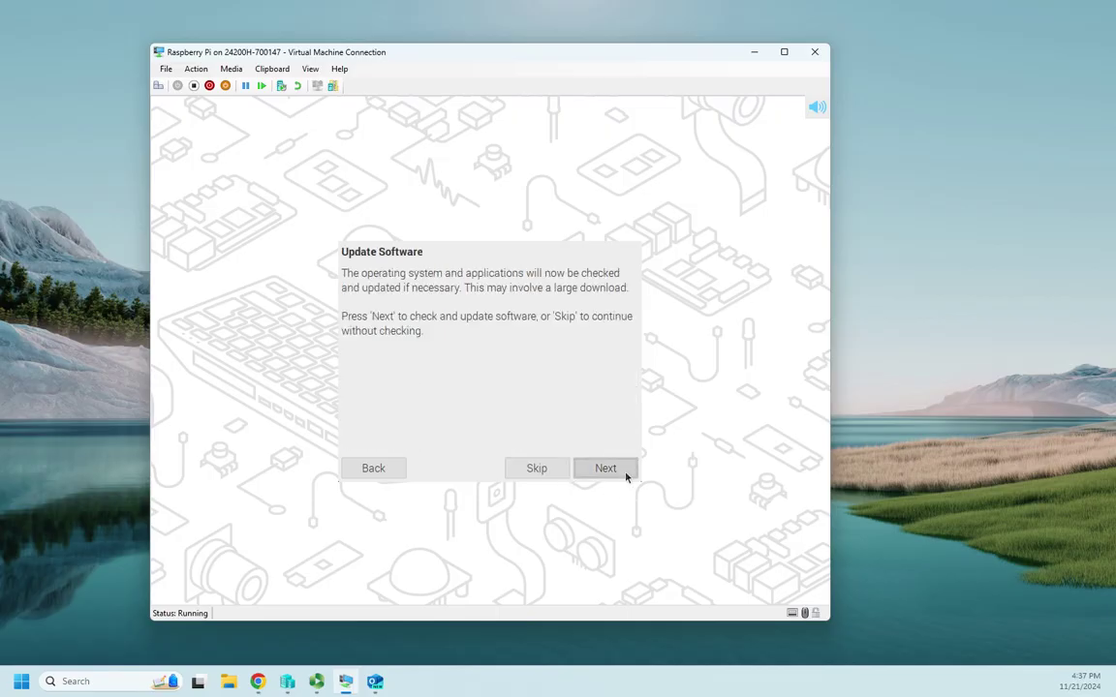
# - Check for and install software updates, and restart the Raspberry Pi to complete the setup
pyautogui.click(625, 474)
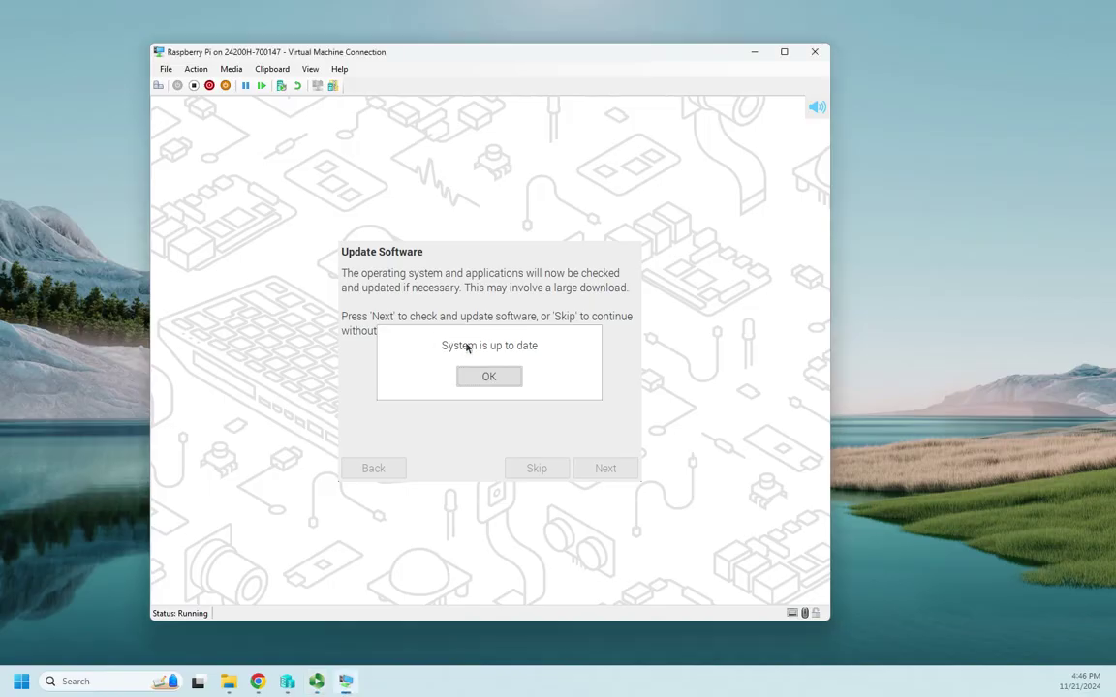
pyautogui.click(490, 379)
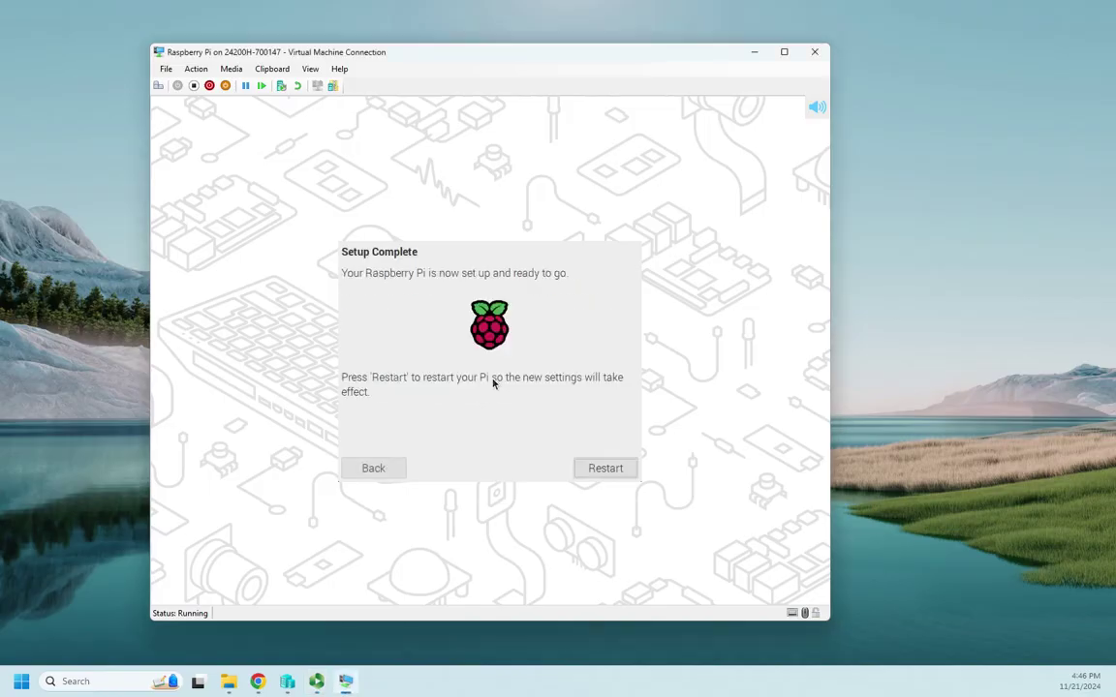
pyautogui.click(606, 469)
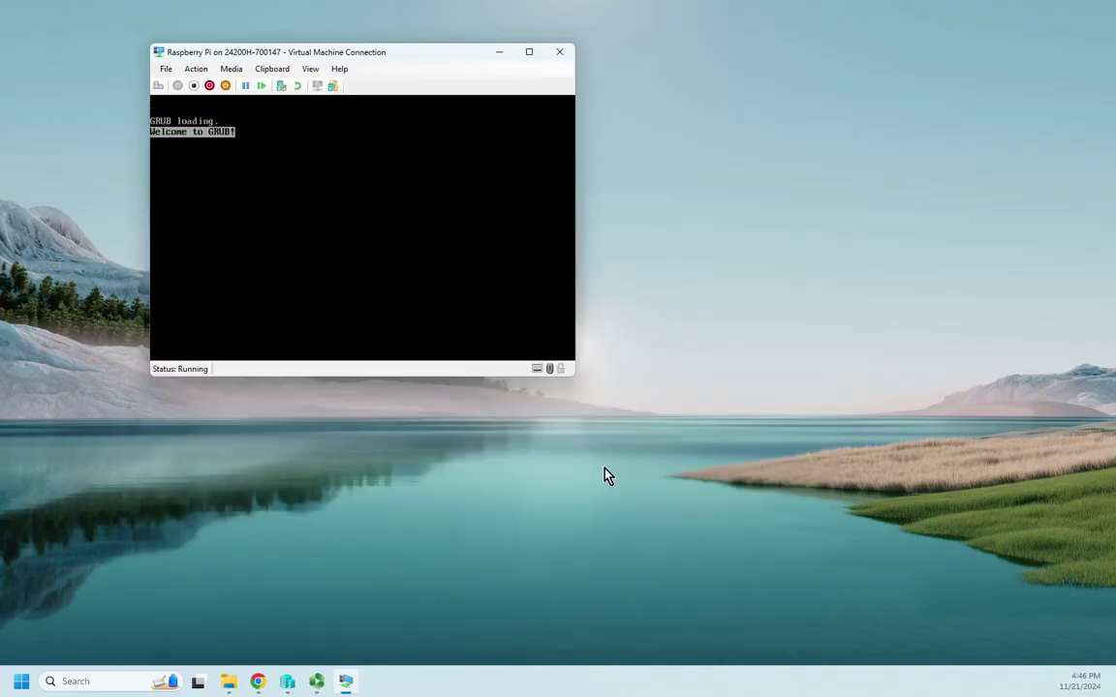
pyautogui.press('Return')
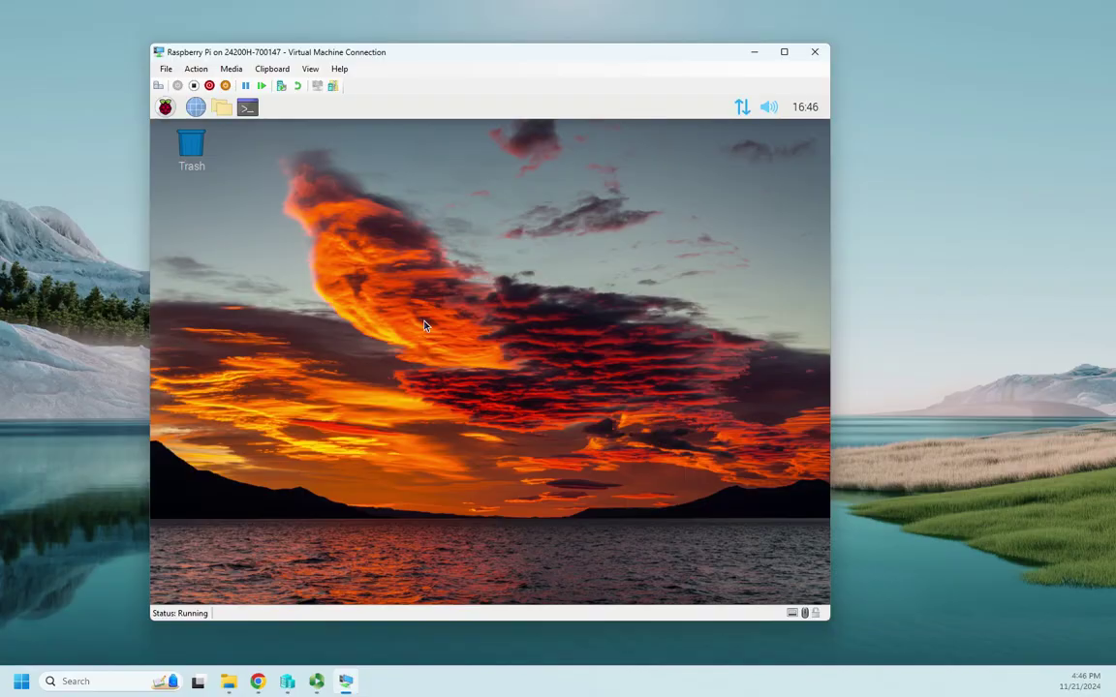
# - Maximize the virtual machine window and look through the installed applications by category, from Programming to Accessories
pyautogui.click(784, 52)
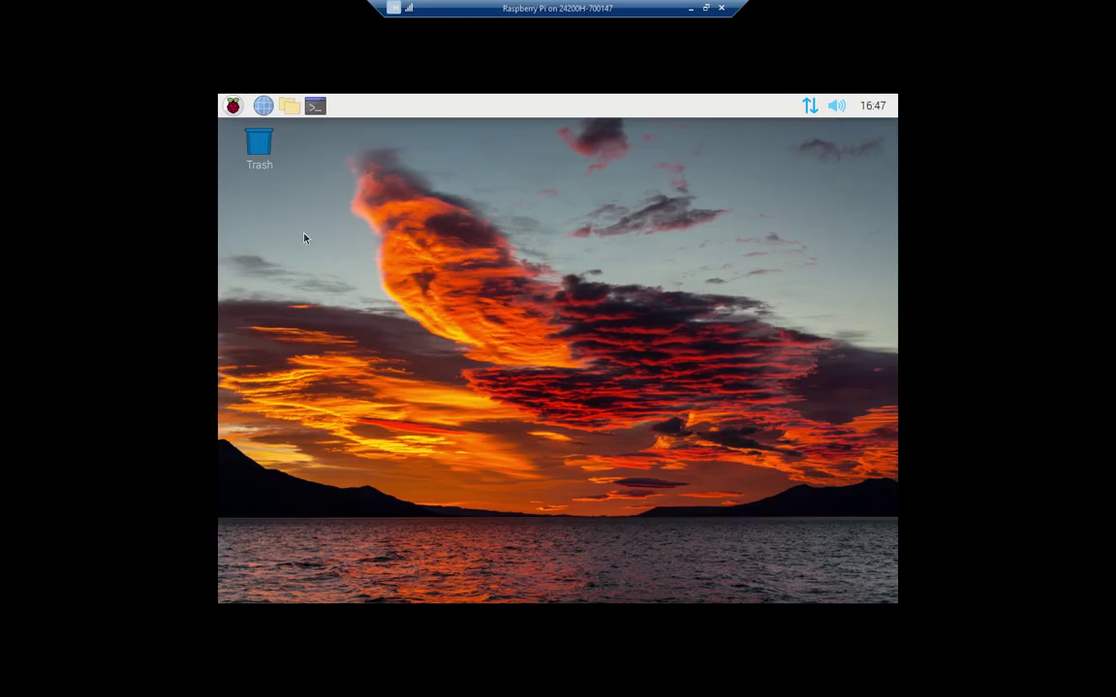
pyautogui.click(233, 106)
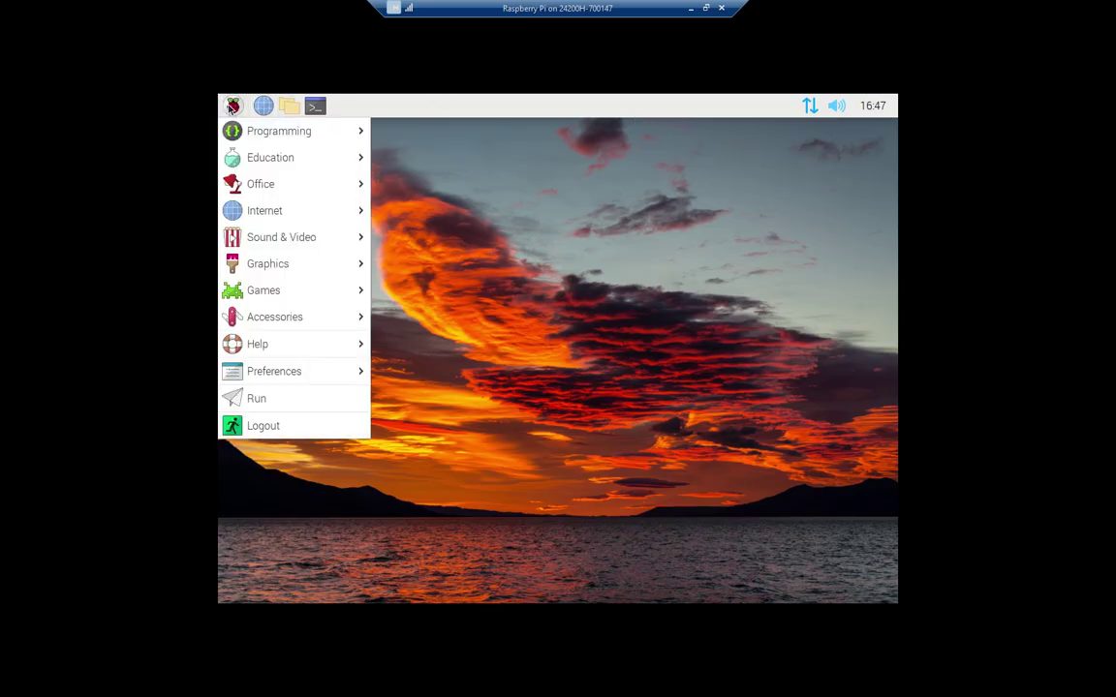
pyautogui.moveTo(302, 131)
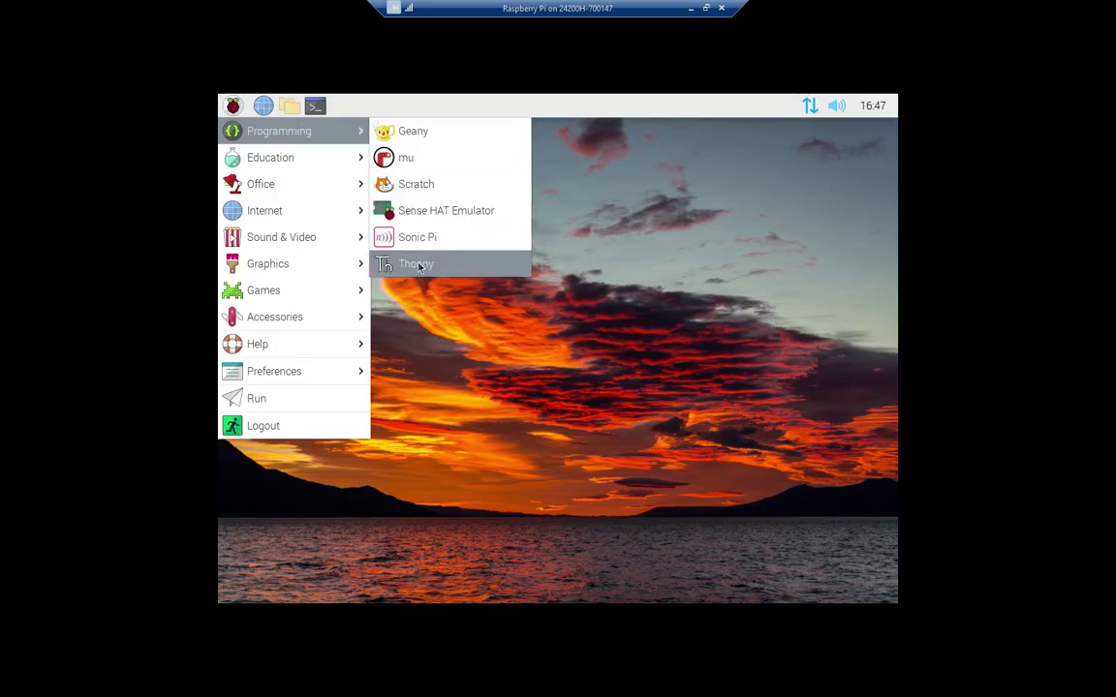
pyautogui.moveTo(264, 164)
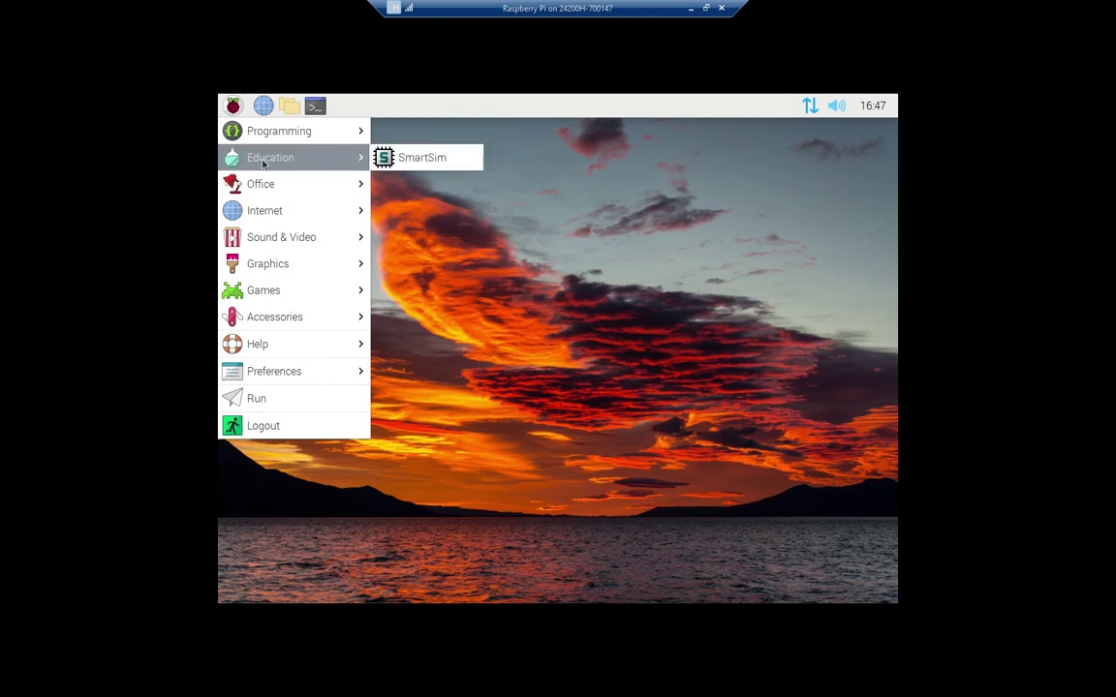
pyautogui.moveTo(255, 187)
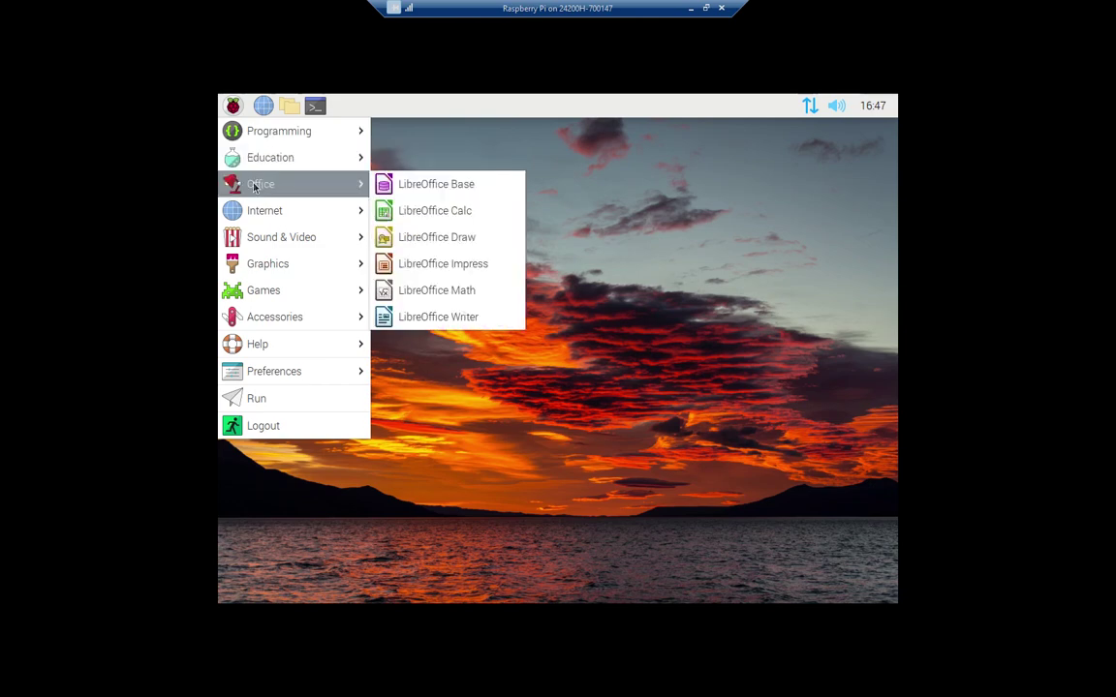
pyautogui.moveTo(260, 215)
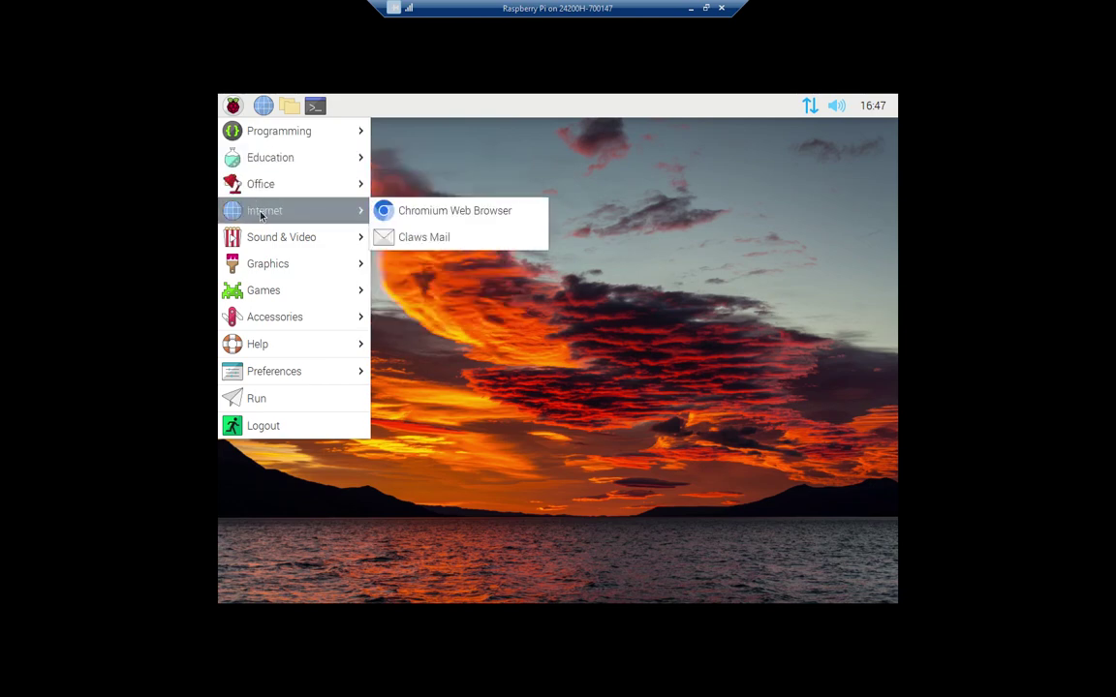
pyautogui.moveTo(278, 268)
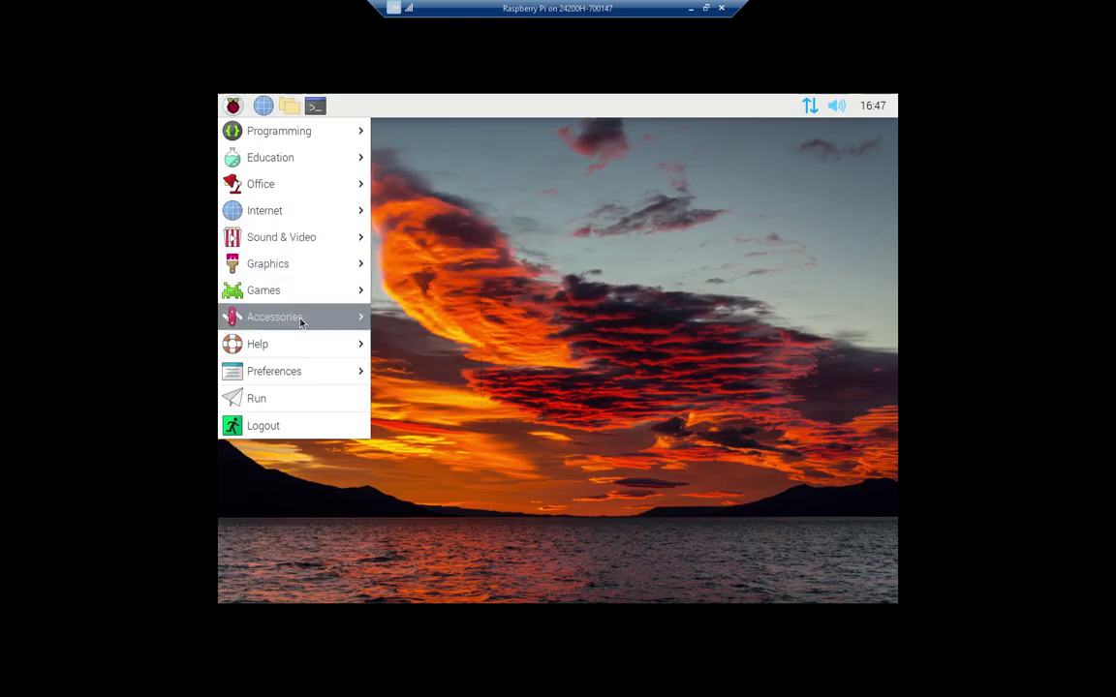
pyautogui.moveTo(303, 330)
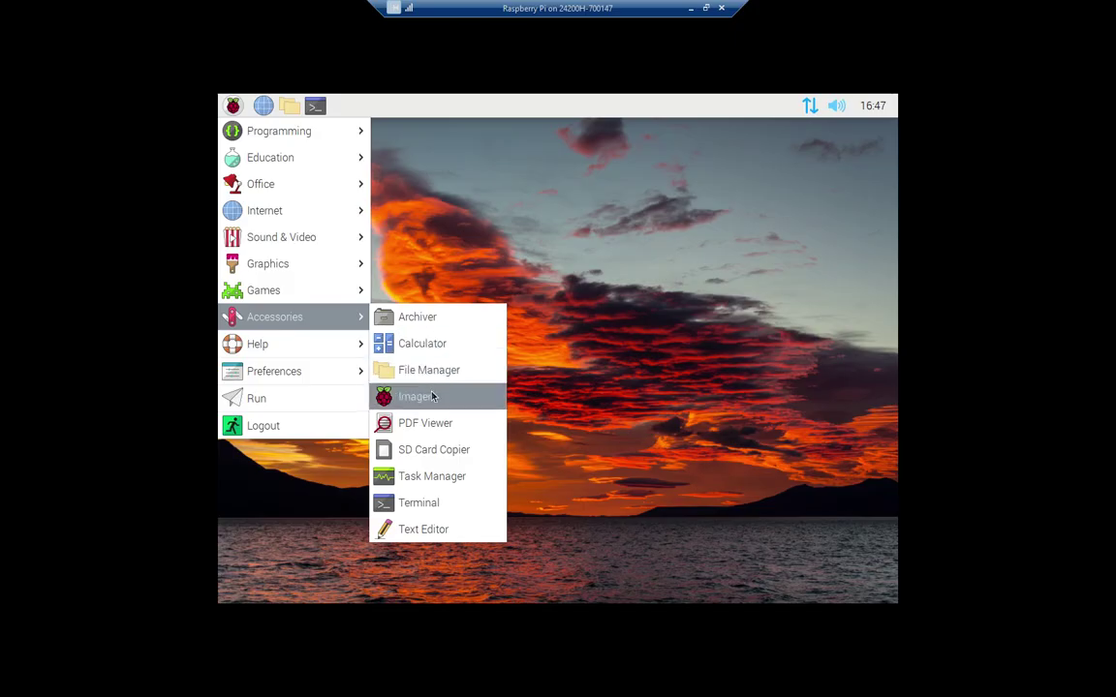
# - Open Raspberry Pi Configuration, review its Display, Interfaces and Localisation settings, and close it without changes
pyautogui.moveTo(266, 373)
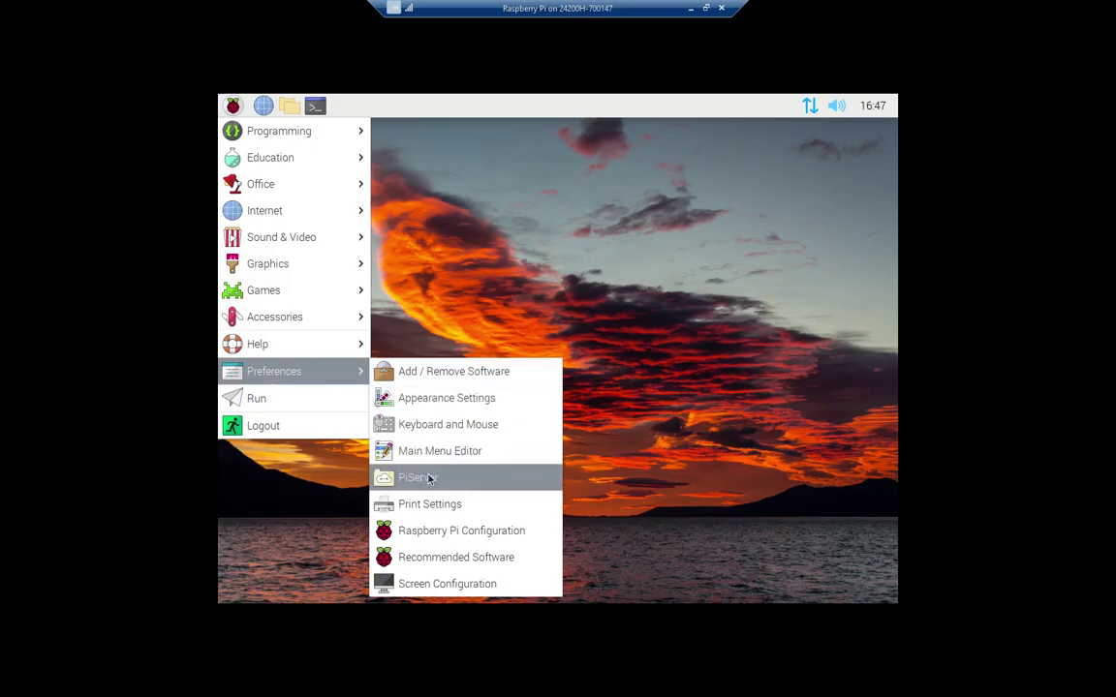
pyautogui.click(465, 532)
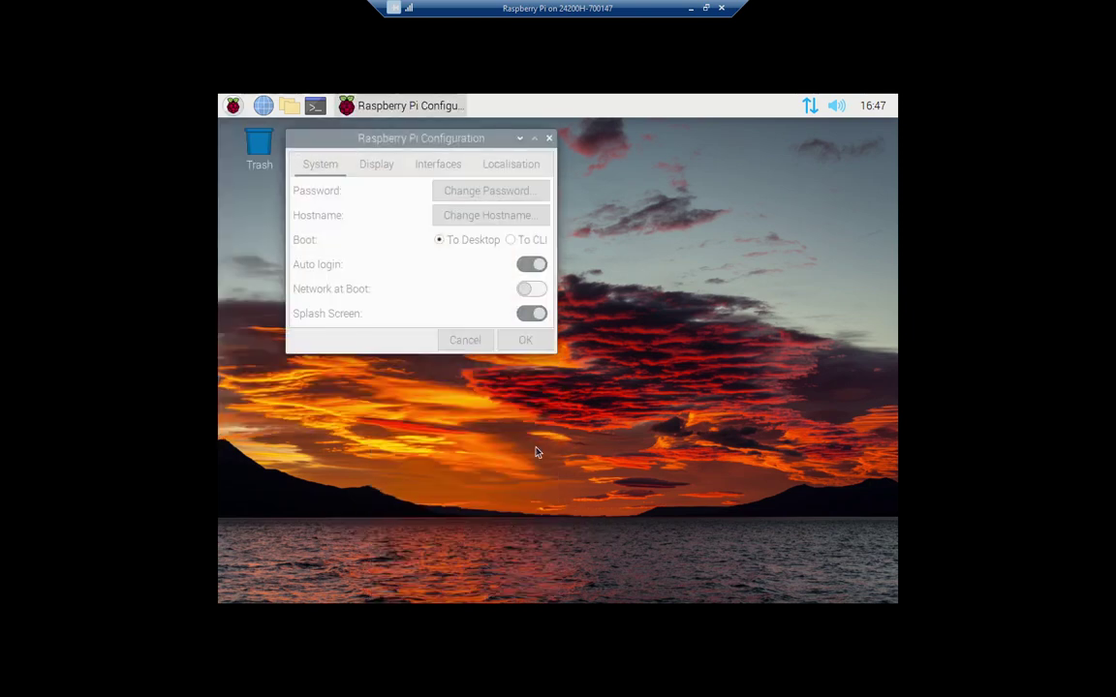
pyautogui.click(378, 166)
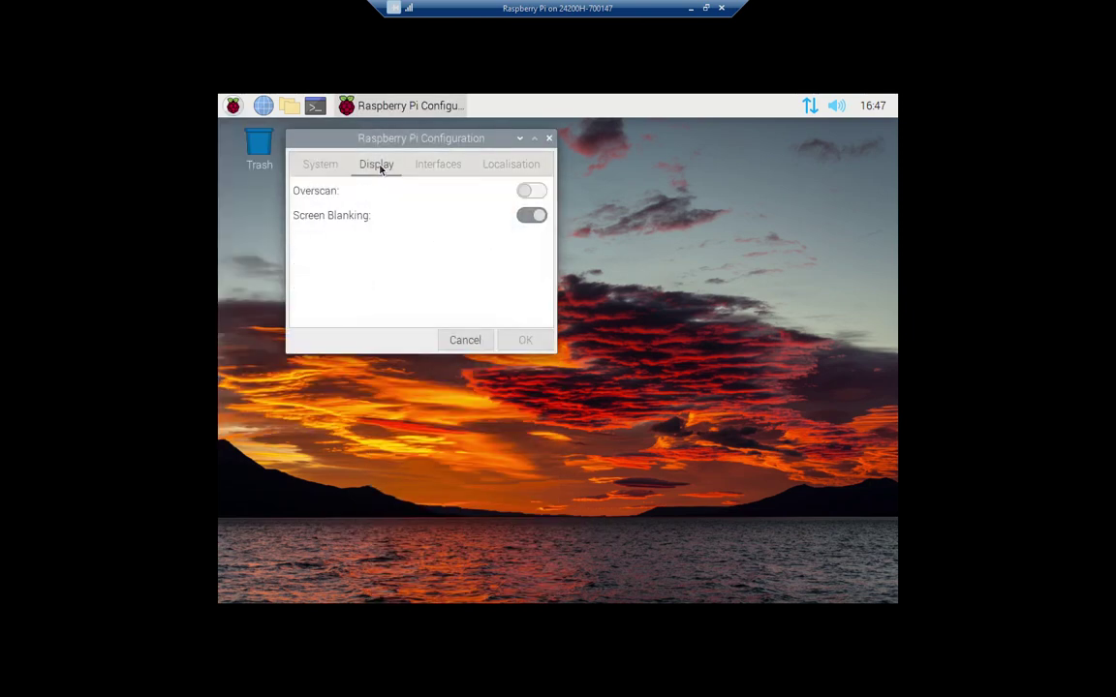
pyautogui.click(438, 165)
pyautogui.click(512, 167)
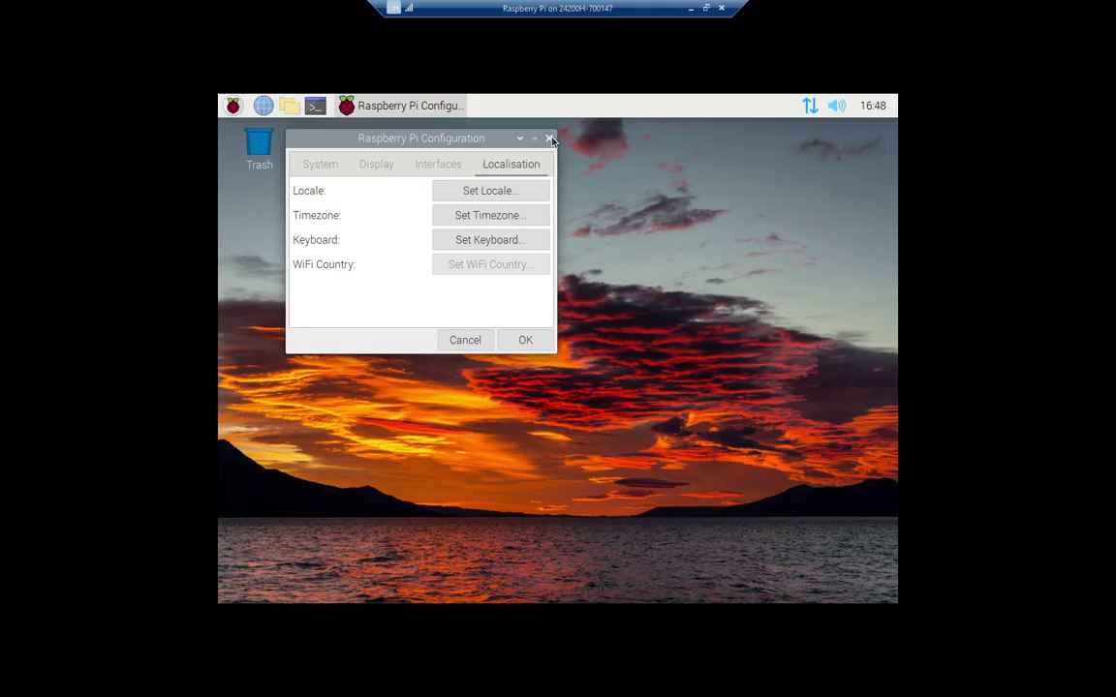
pyautogui.click(550, 140)
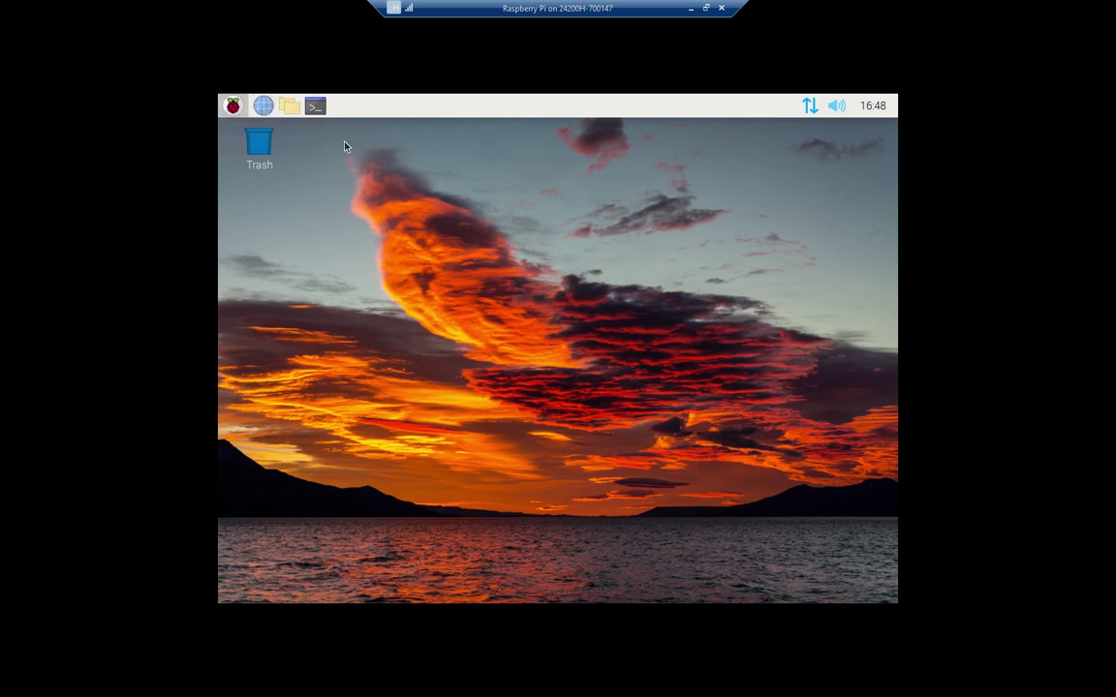
# - Check the wired network connection's status and IP address on the desktop
pyautogui.moveTo(812, 114)
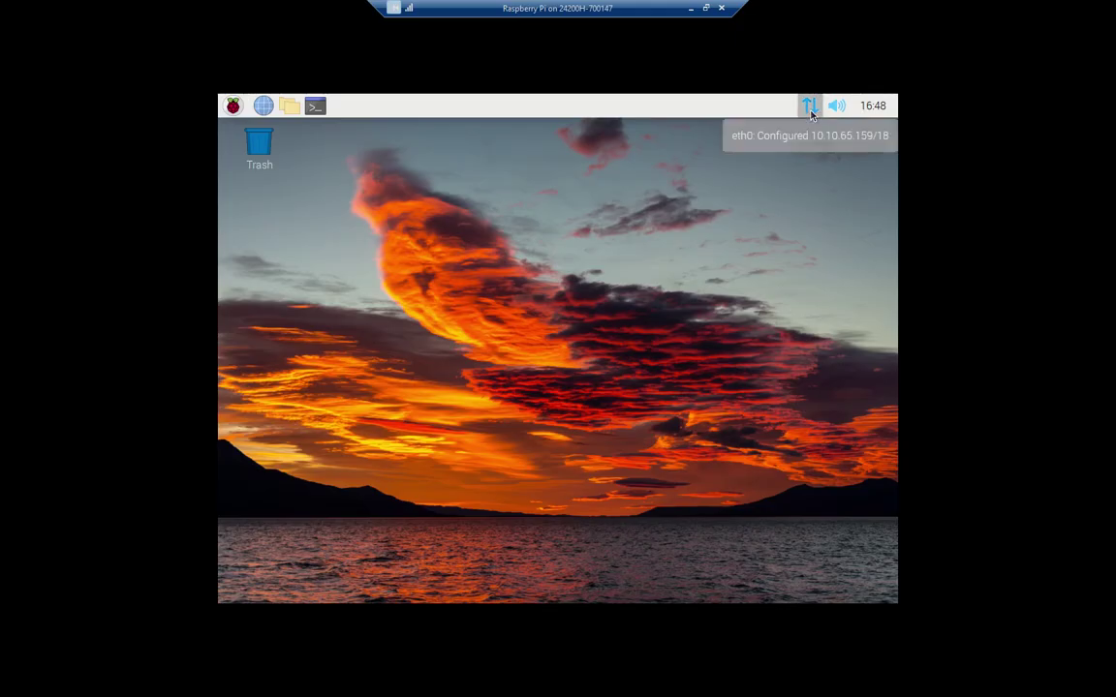
pyautogui.click(809, 107)
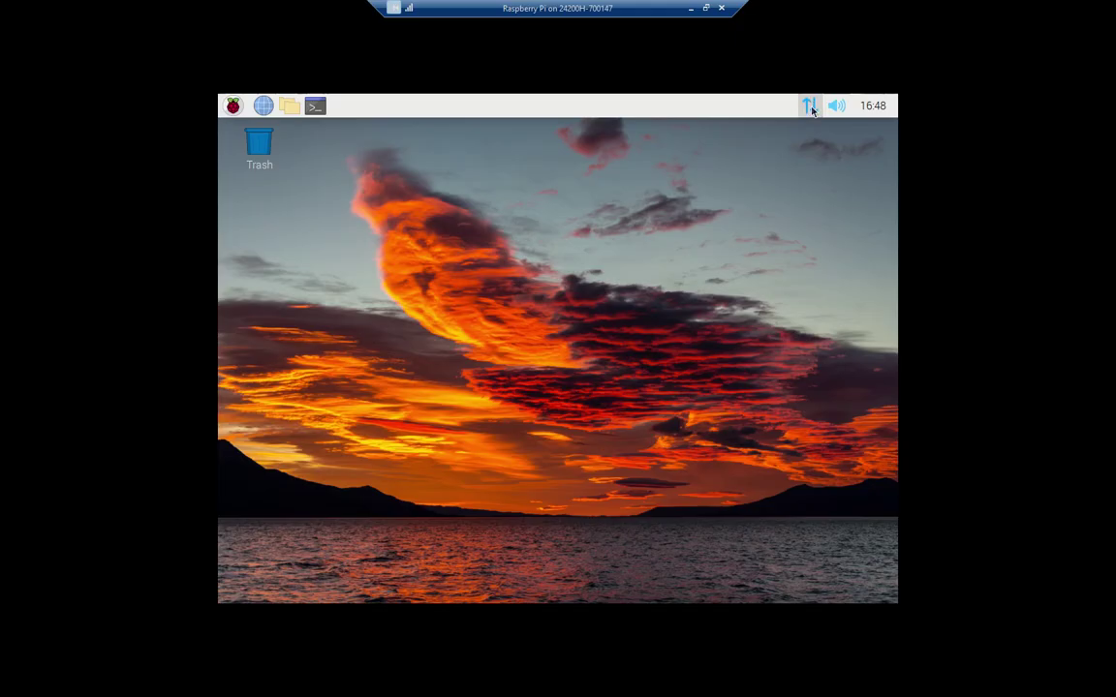
pyautogui.moveTo(814, 110)
# - Open the Raspberry Pi Projects website from the help resources, allow necessary cookies only, and look through its paths and projects
pyautogui.click(232, 109)
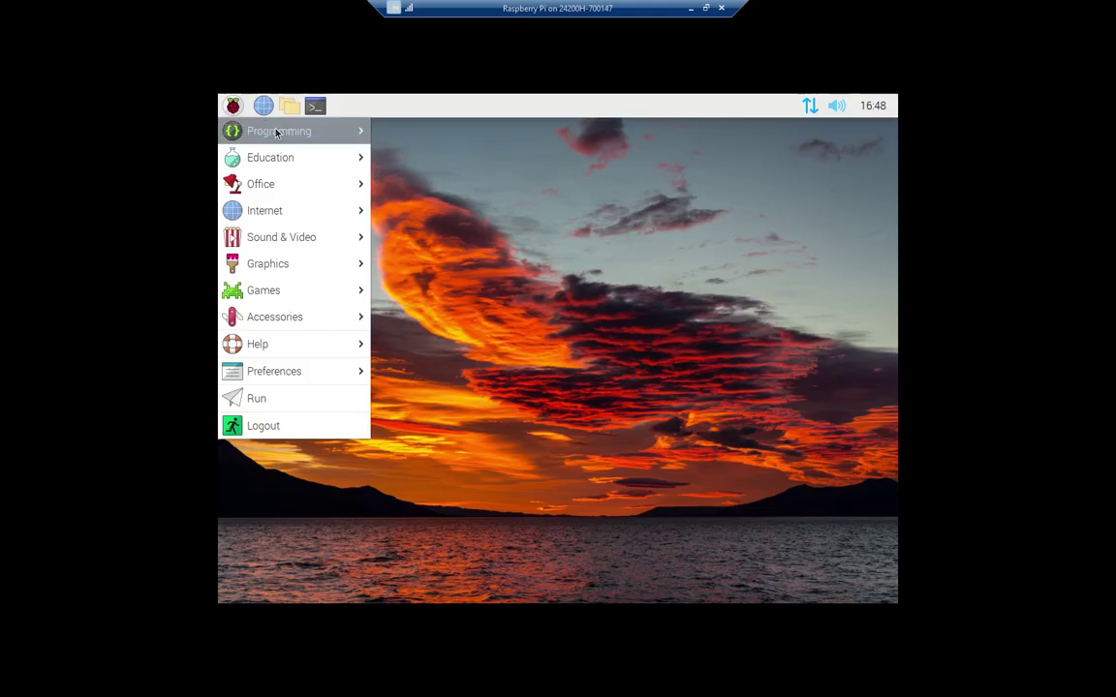
pyautogui.moveTo(311, 336)
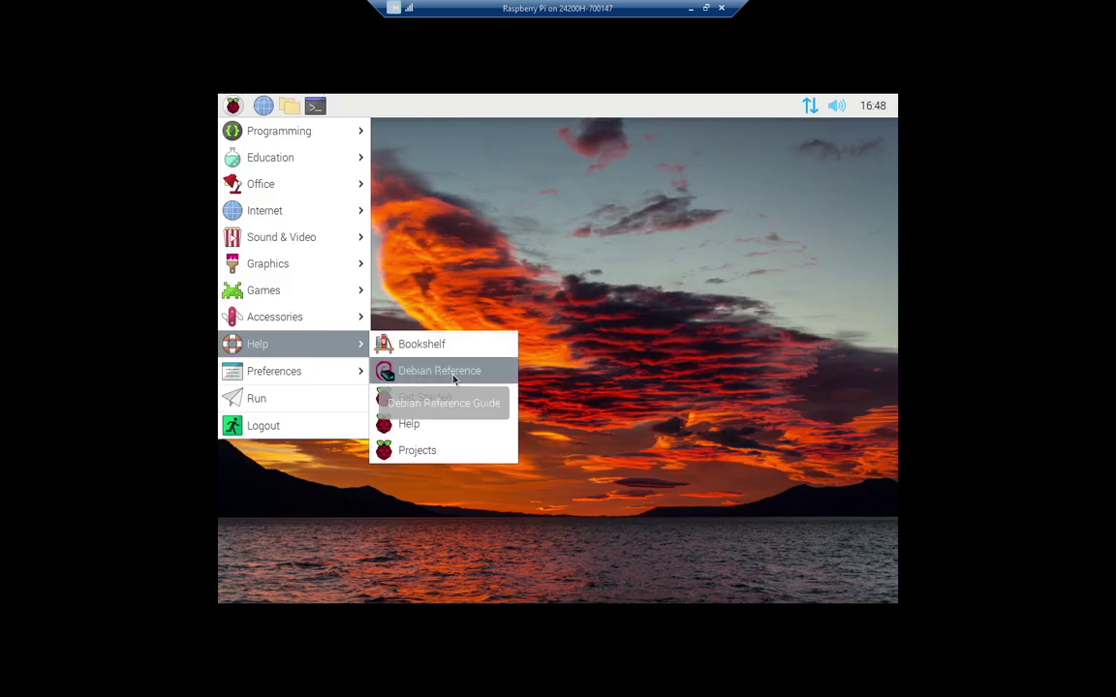
pyautogui.click(421, 451)
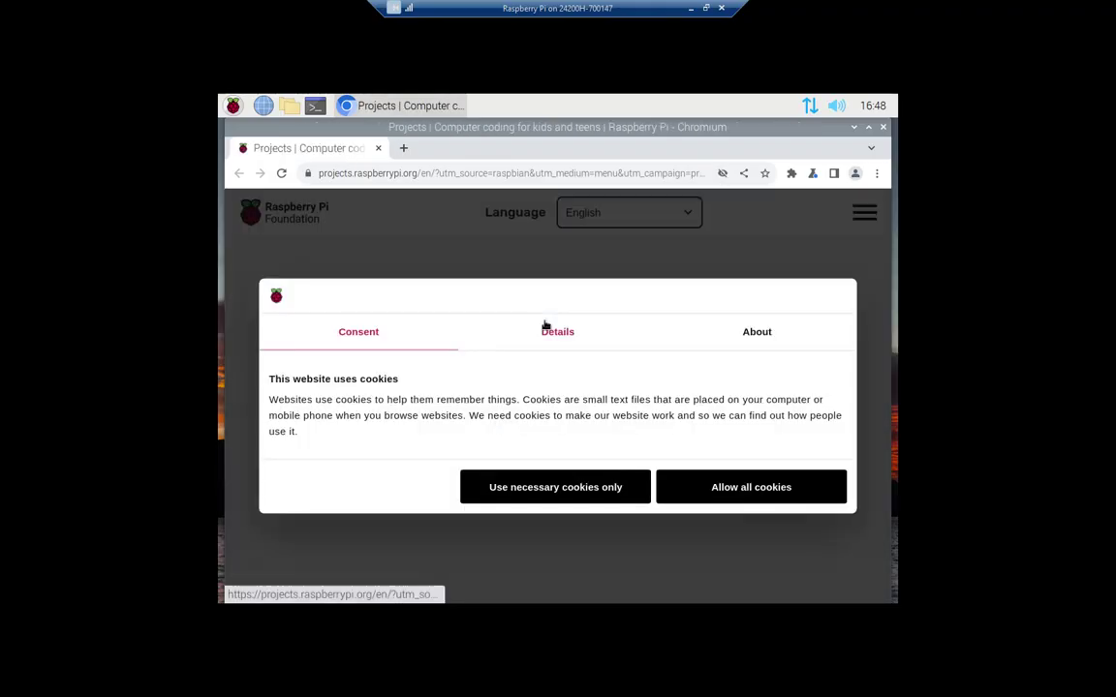
pyautogui.click(545, 488)
pyautogui.scroll(-5, 576, 436)
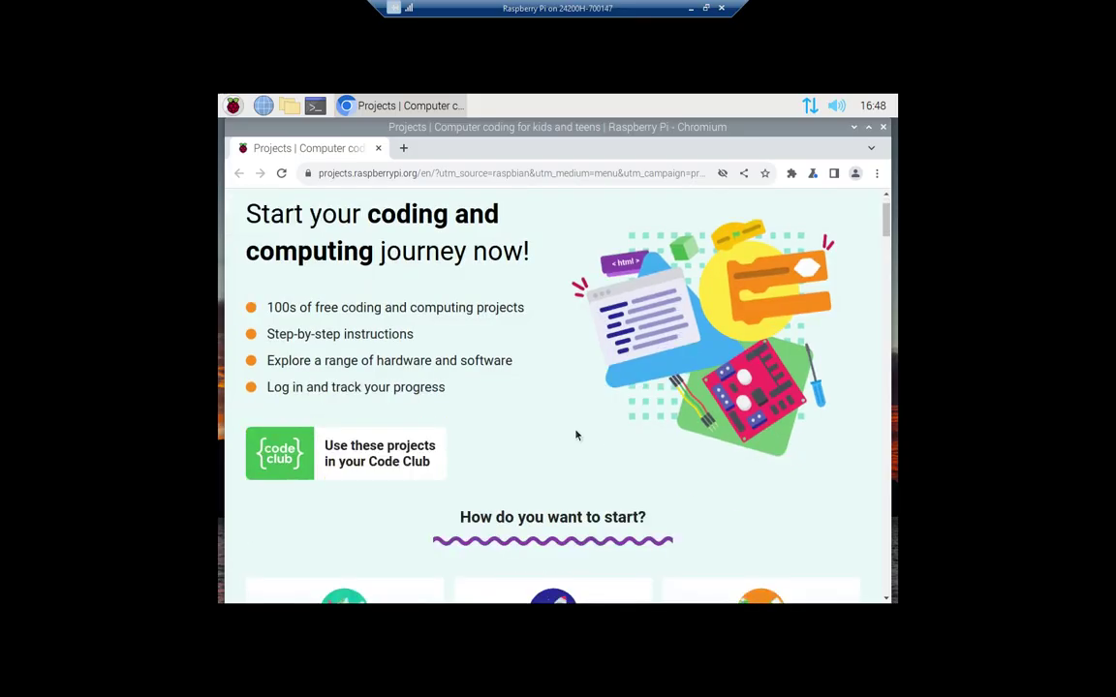
pyautogui.scroll(-8, 576, 435)
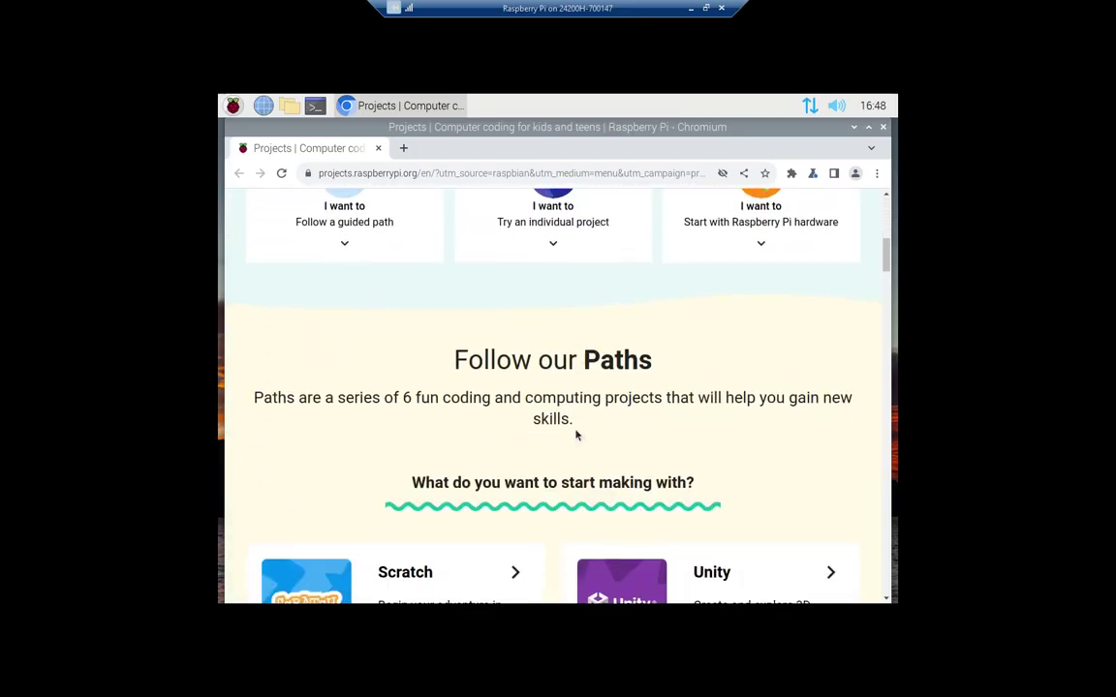
pyautogui.scroll(-5, 575, 435)
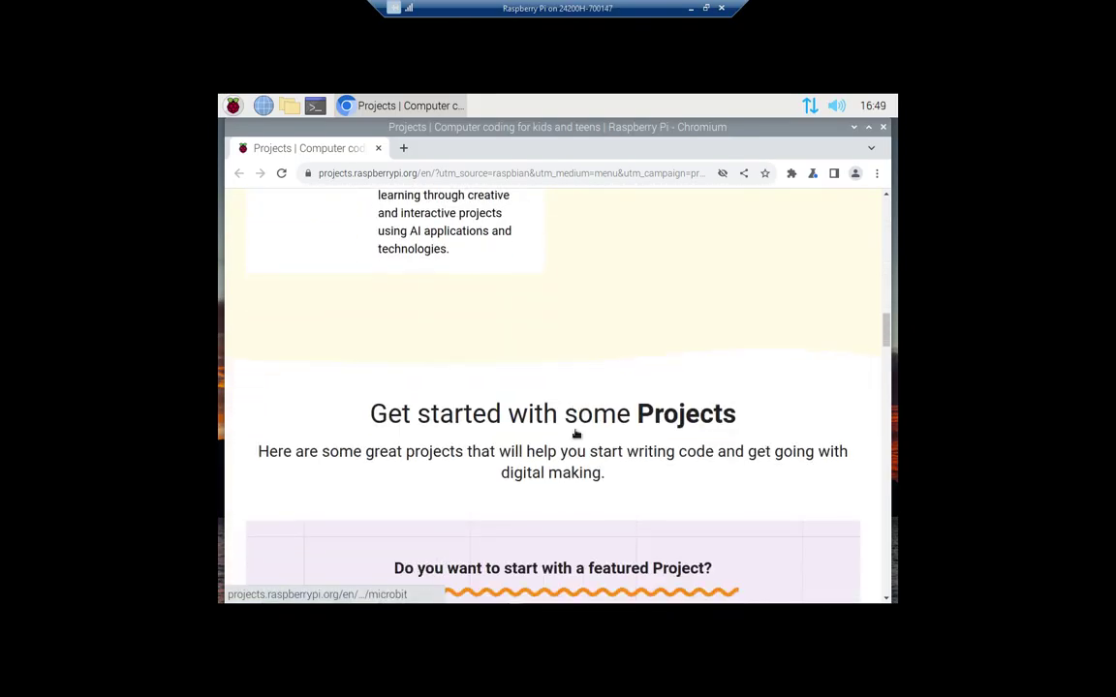
pyautogui.scroll(13, 575, 435)
pyautogui.scroll(4, 576, 435)
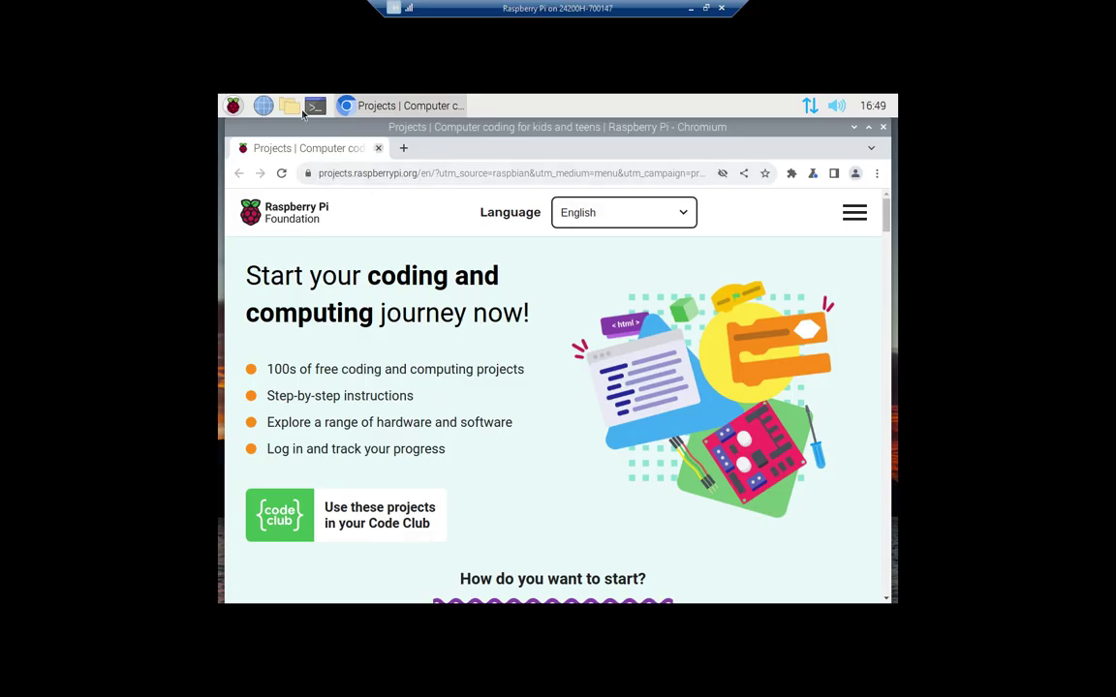
# - Open the Bookshelf from the help resources and view the available HackSpace issues
pyautogui.click(233, 105)
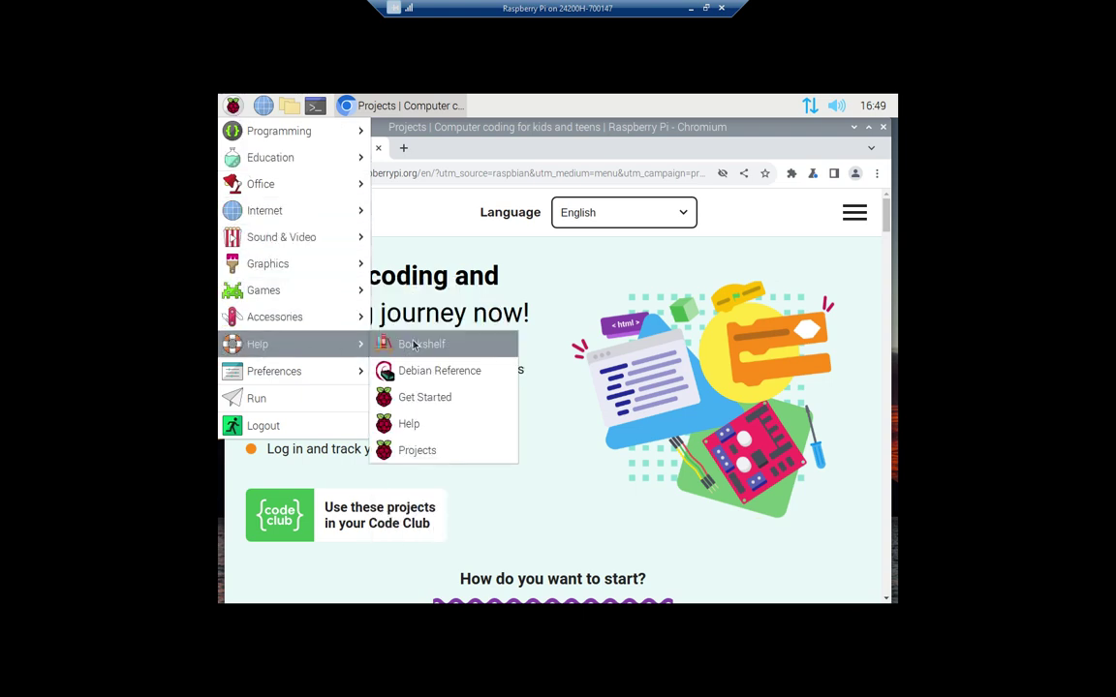
pyautogui.click(409, 343)
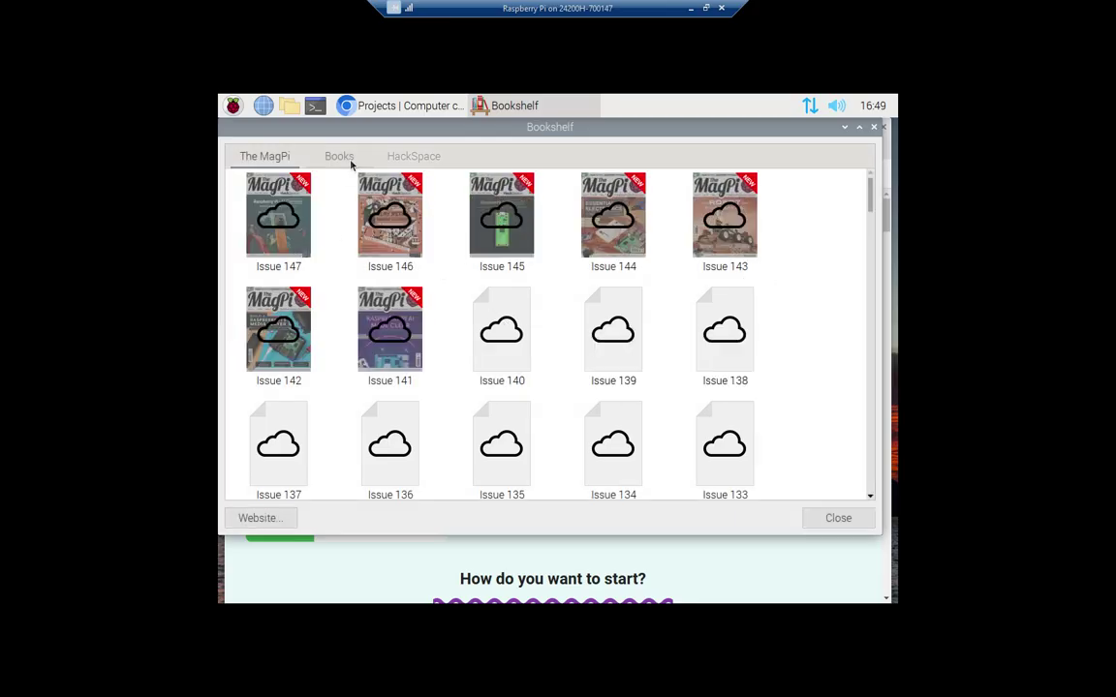
pyautogui.click(415, 159)
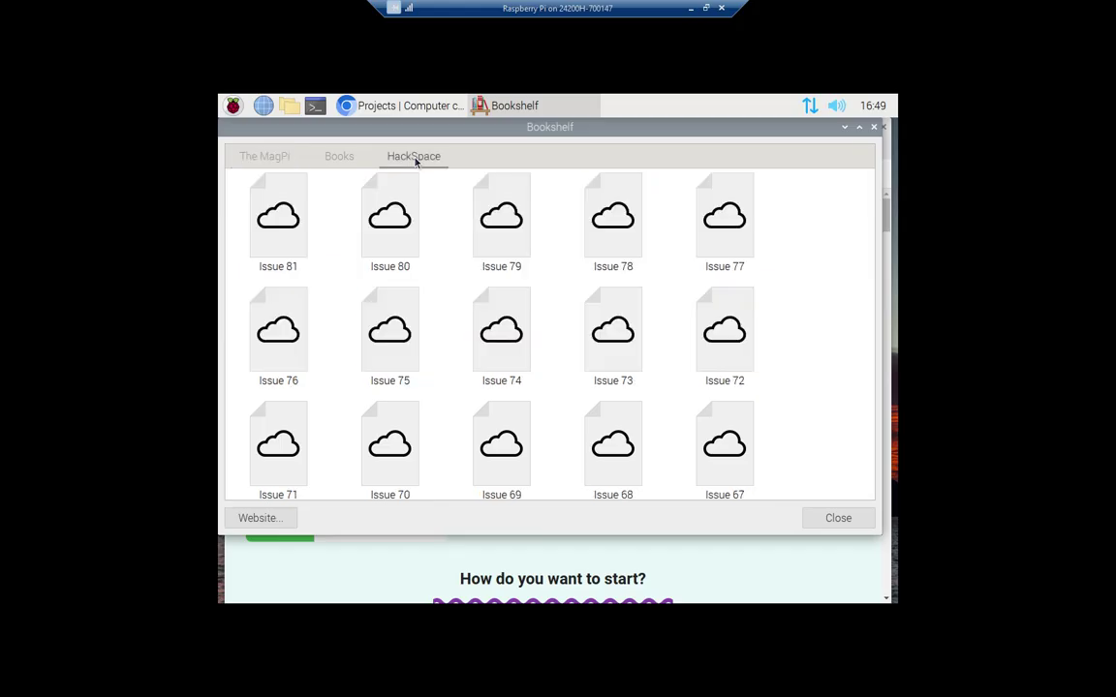
# - Browse the Bookshelf's Books and The MagPi collections, and open Issue 116 of The MagPi to view its cover
pyautogui.click(340, 159)
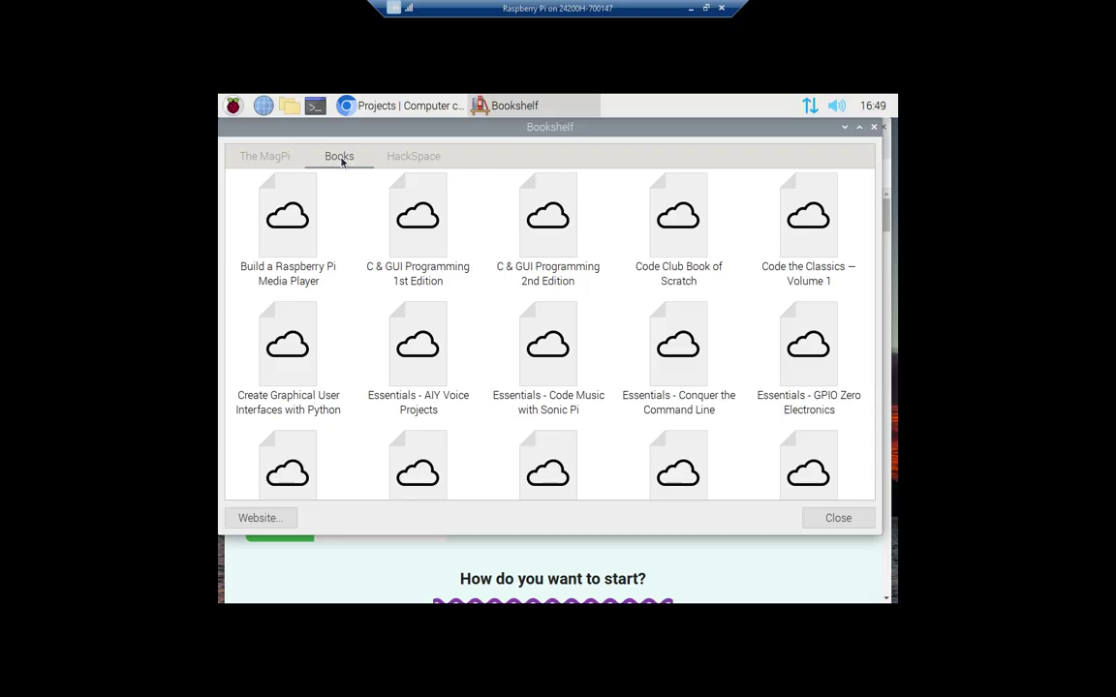
pyautogui.click(265, 157)
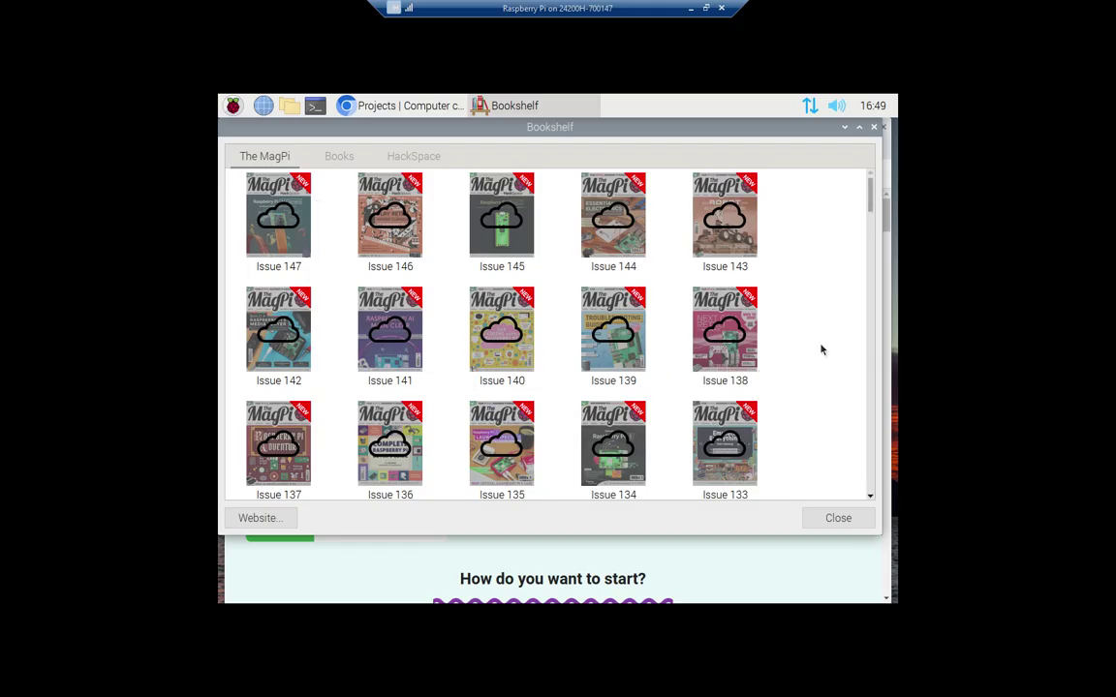
pyautogui.scroll(-4, 821, 339)
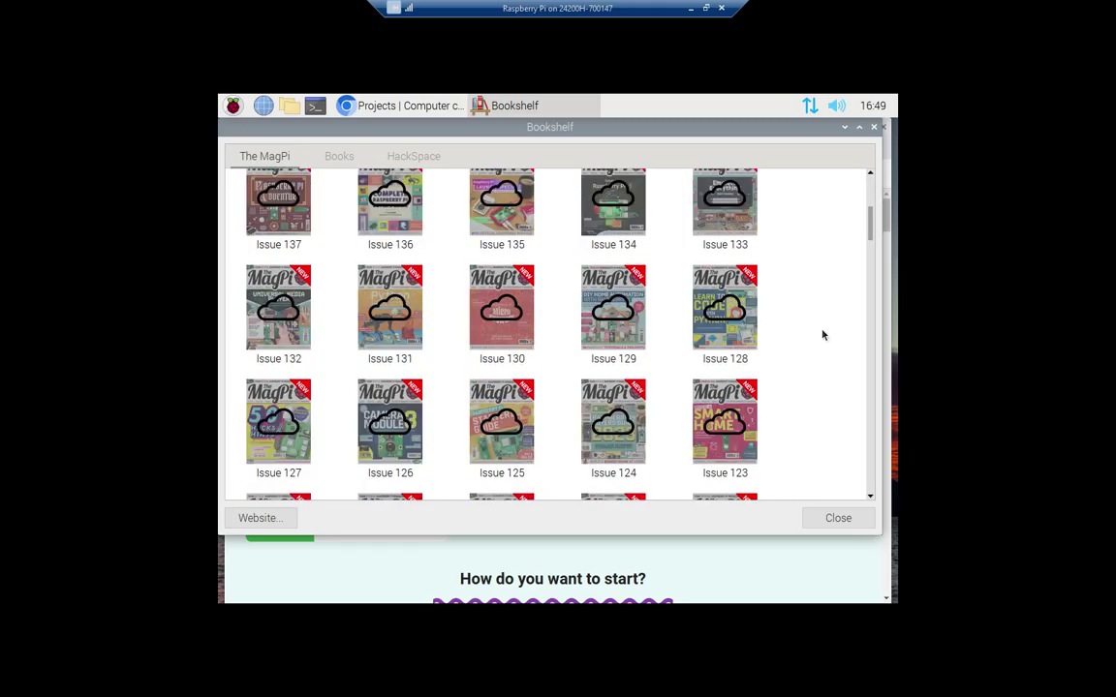
pyautogui.scroll(-5, 822, 335)
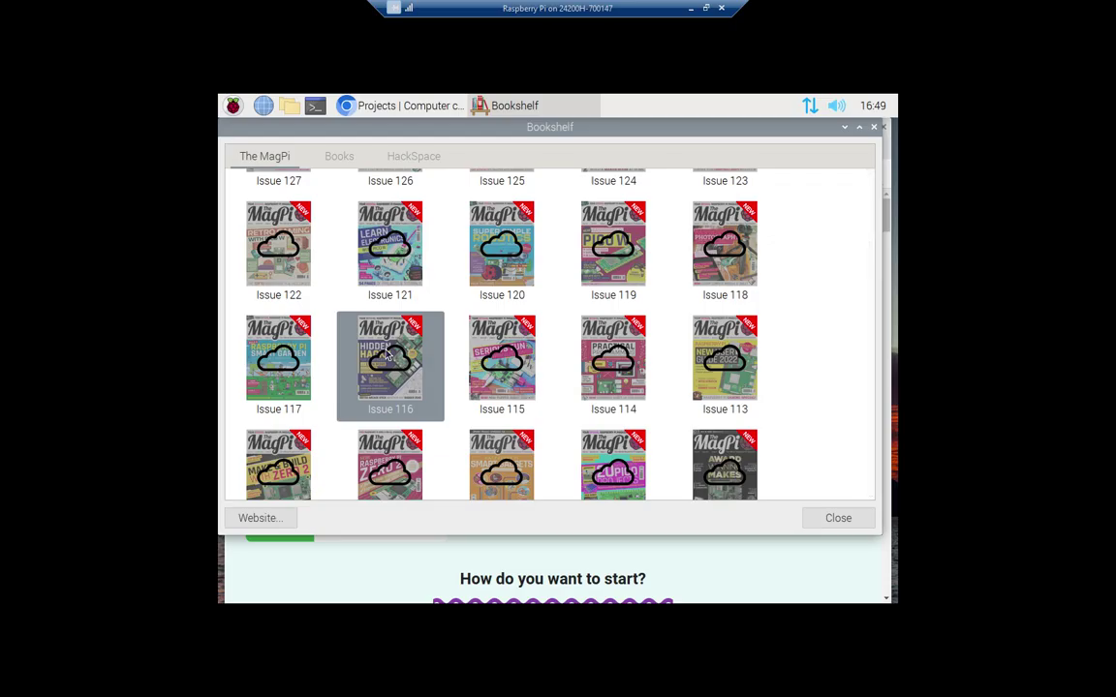
pyautogui.click(387, 356)
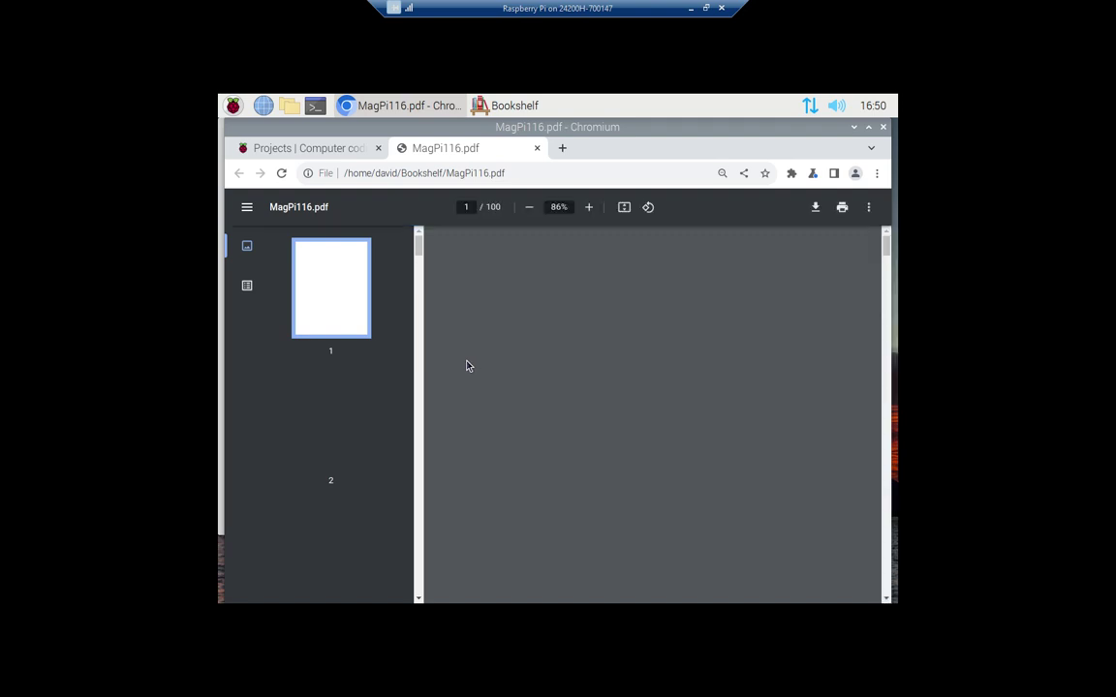
pyautogui.scroll(-2, 468, 364)
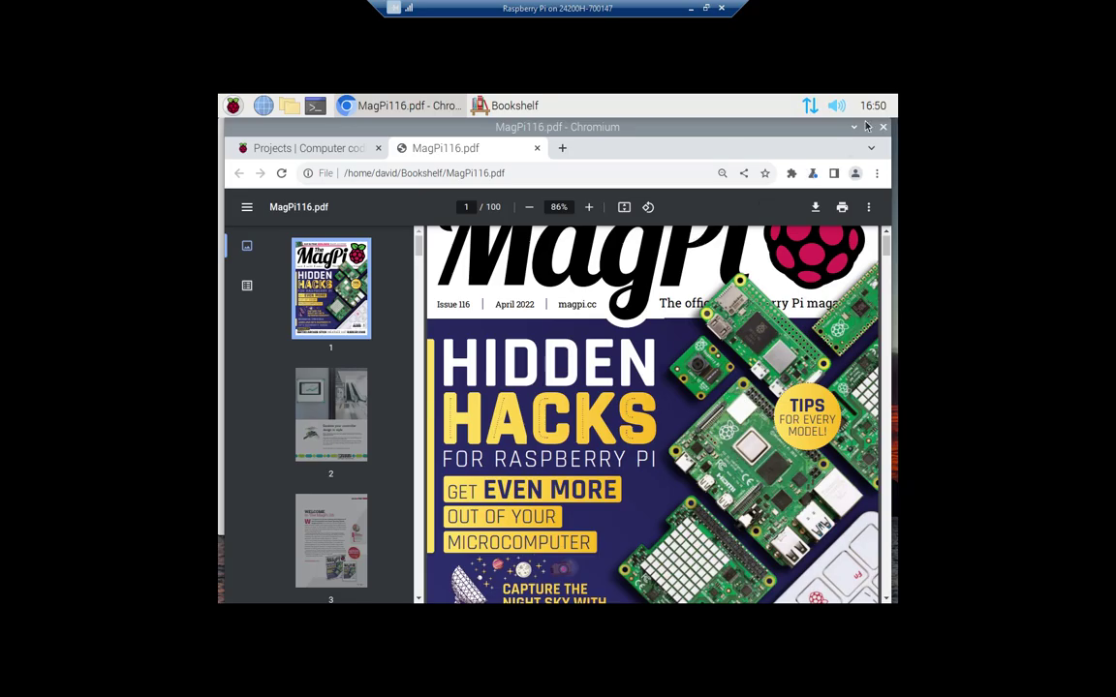
# - Close the MagPi116.pdf document, the Chromium browser and the Bookshelf to return to the empty desktop
pyautogui.click(535, 149)
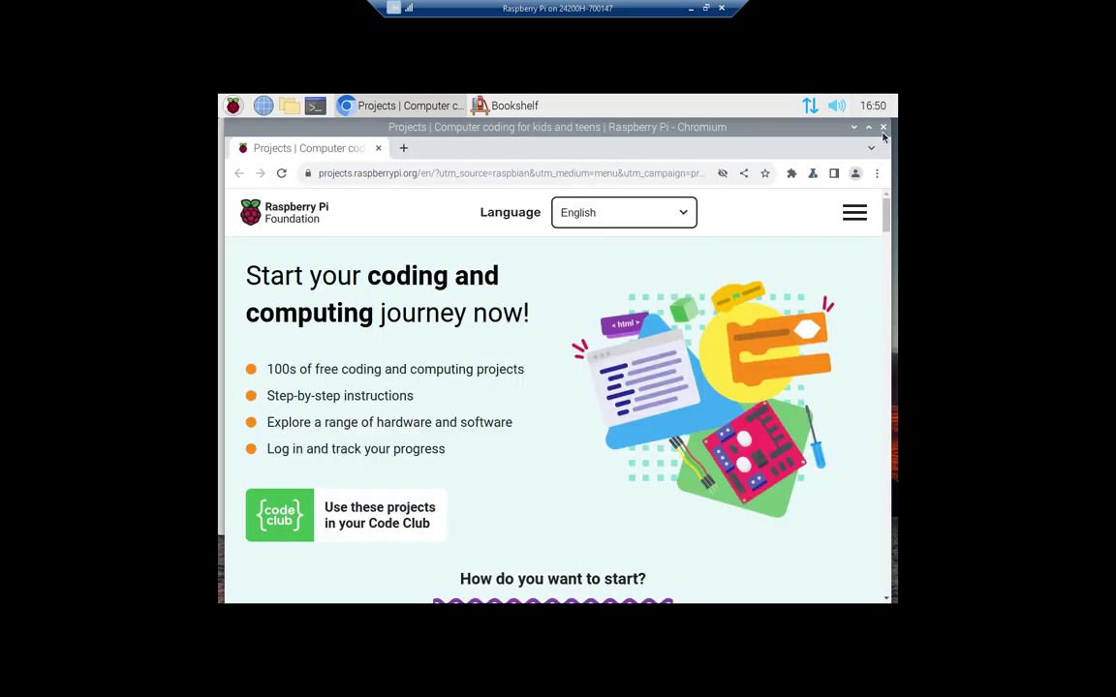
pyautogui.click(883, 128)
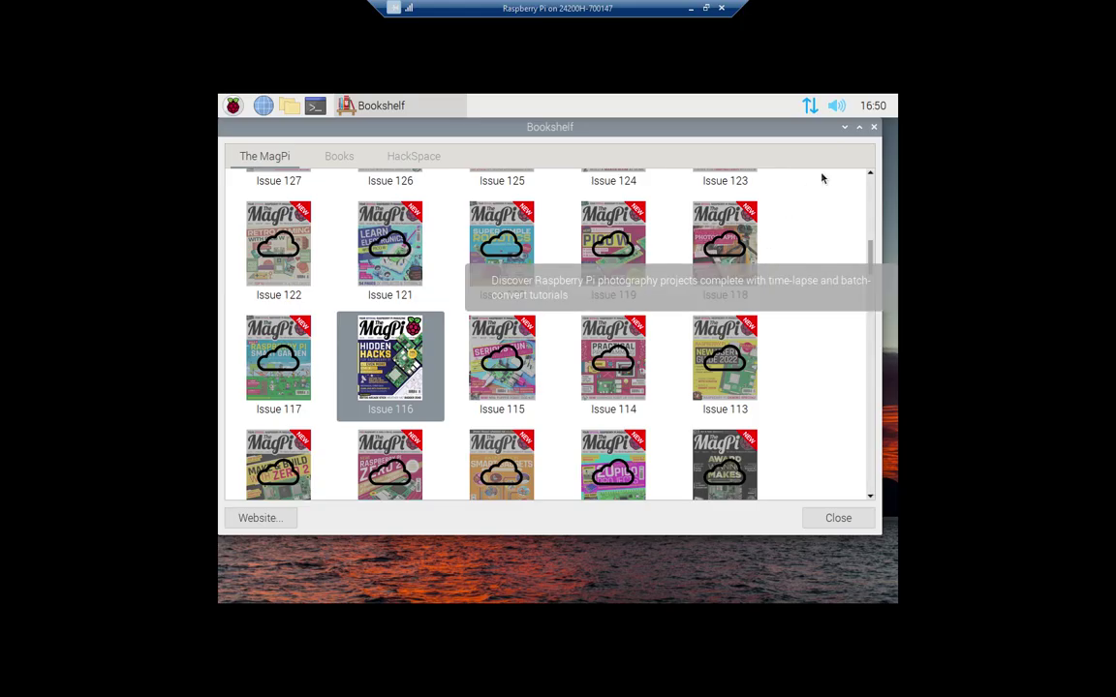
pyautogui.click(873, 128)
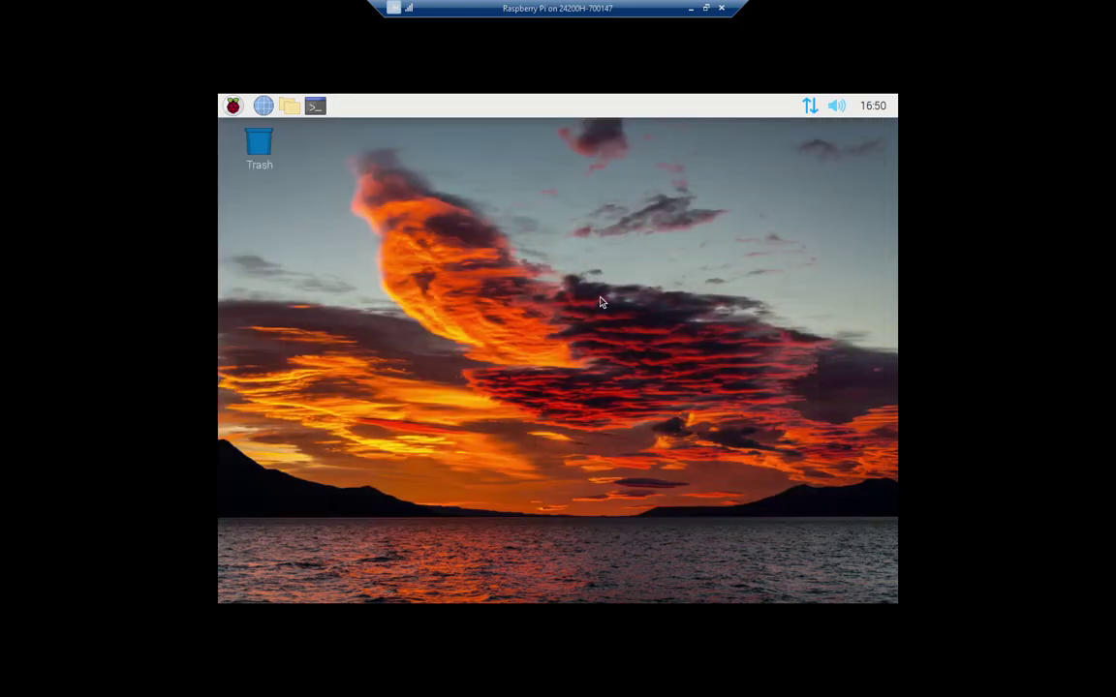